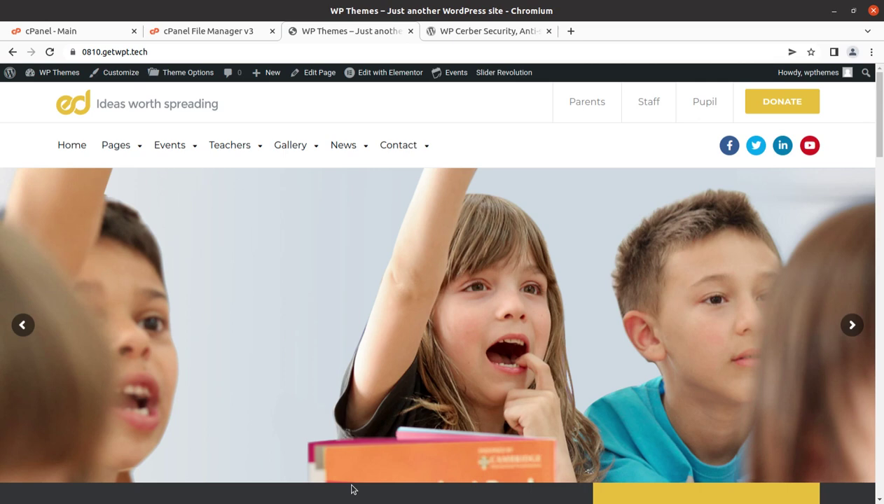
# - Bring up the WP Cerber Security plugin directory page and highlight the plugin's name
pyautogui.scroll(-2, 395, 380)
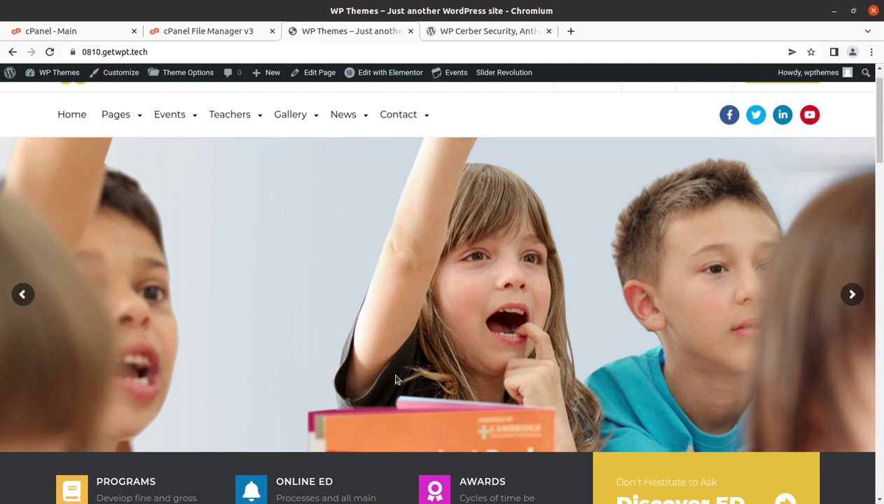
pyautogui.scroll(-2, 396, 380)
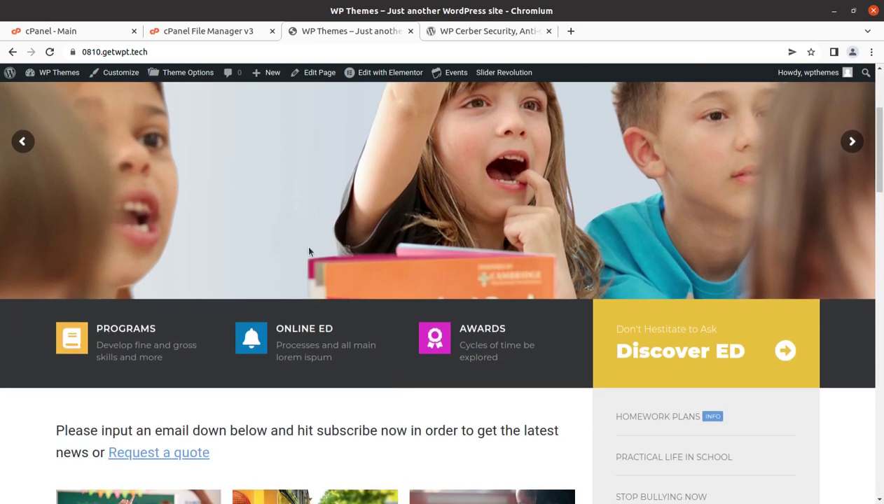
pyautogui.scroll(-5, 308, 251)
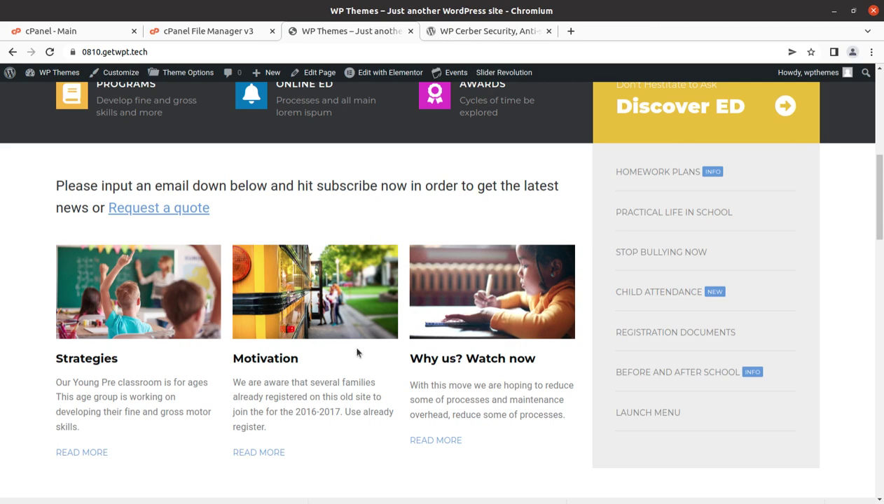
pyautogui.scroll(-3, 360, 353)
pyautogui.scroll(-1, 360, 353)
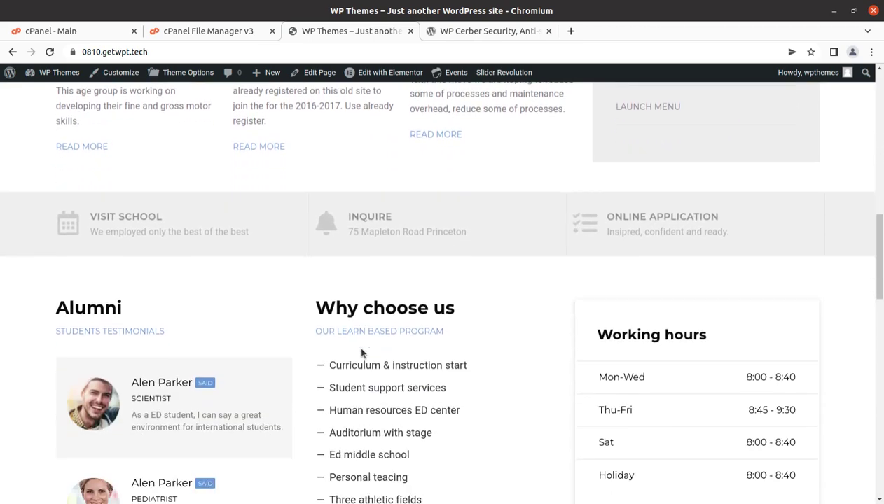
pyautogui.scroll(-2, 315, 341)
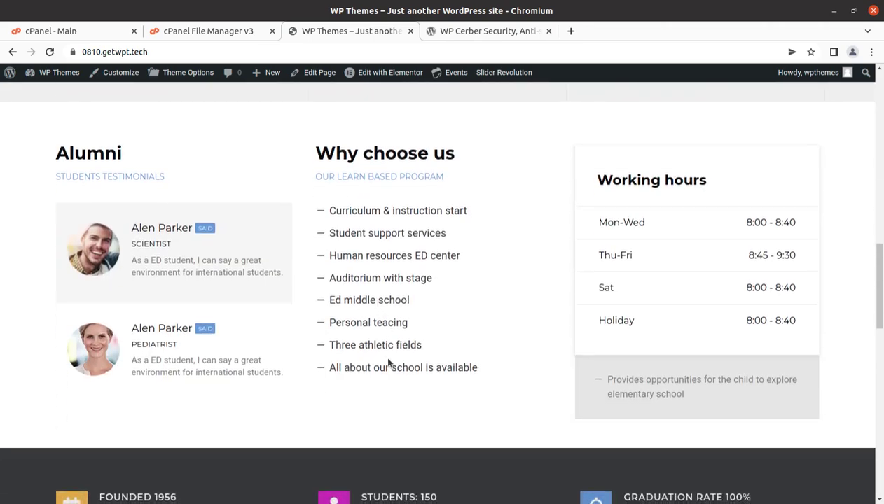
pyautogui.scroll(-1, 389, 363)
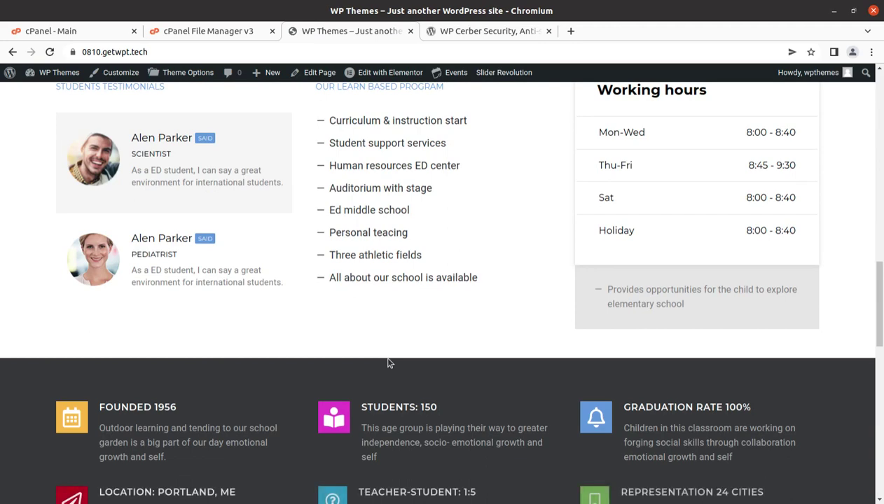
pyautogui.scroll(2, 389, 362)
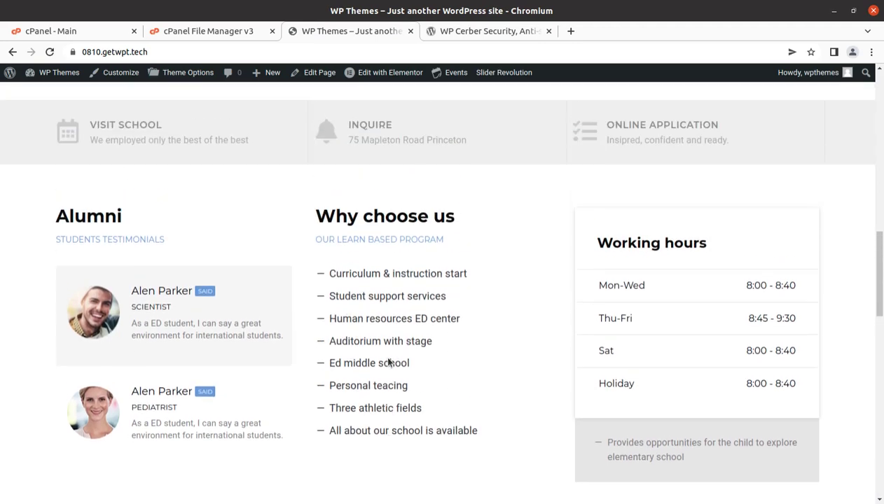
pyautogui.scroll(1, 308, 339)
pyautogui.scroll(3, 308, 339)
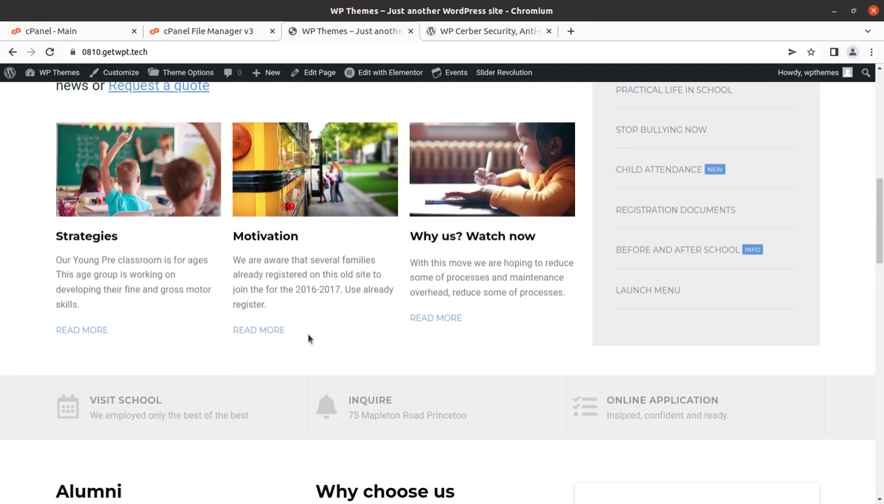
pyautogui.scroll(8, 308, 339)
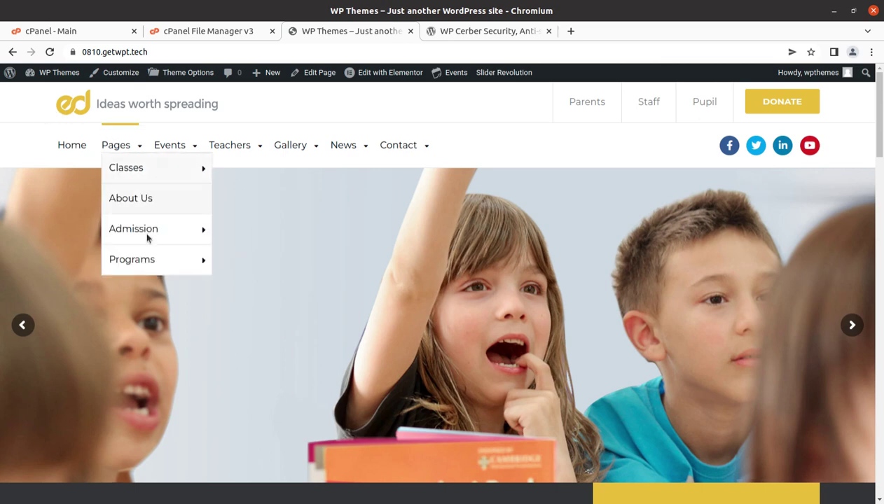
pyautogui.scroll(-7, 227, 344)
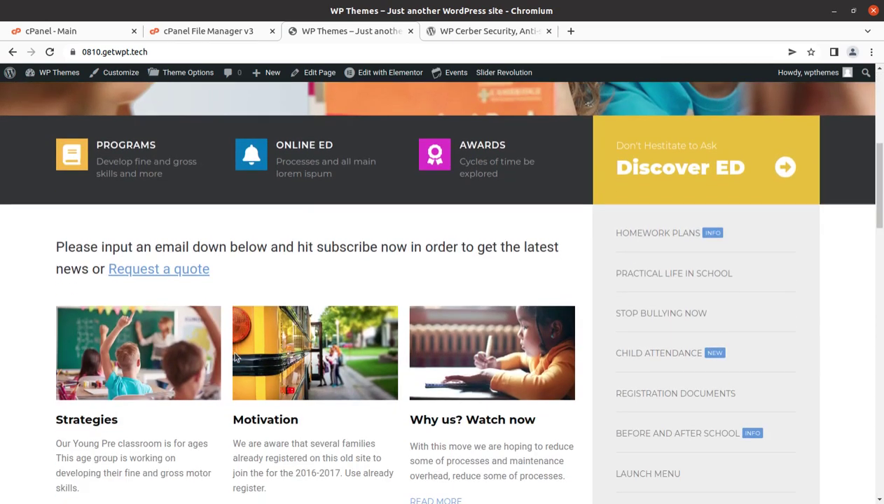
pyautogui.scroll(9, 234, 357)
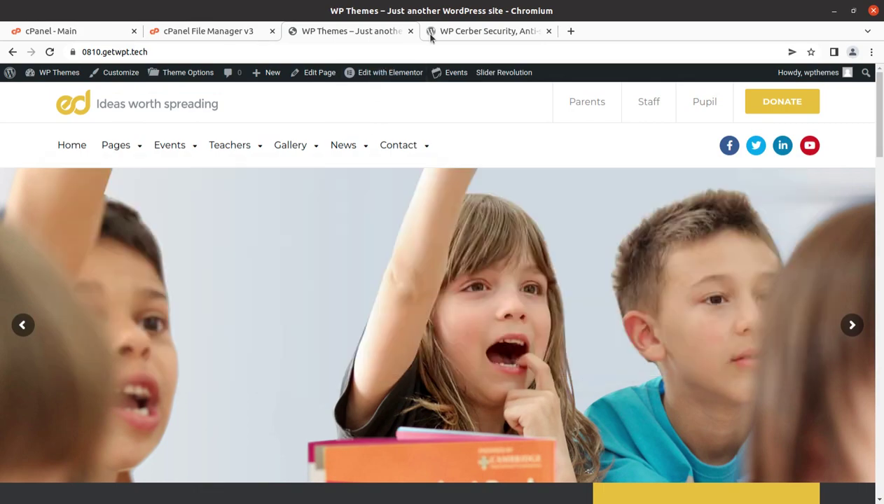
pyautogui.click(441, 32)
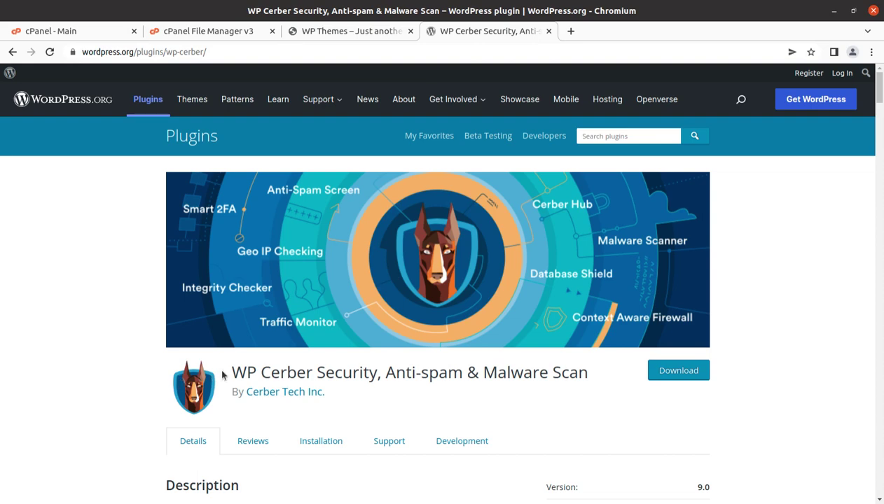
pyautogui.moveTo(232, 373); pyautogui.dragTo(362, 373)
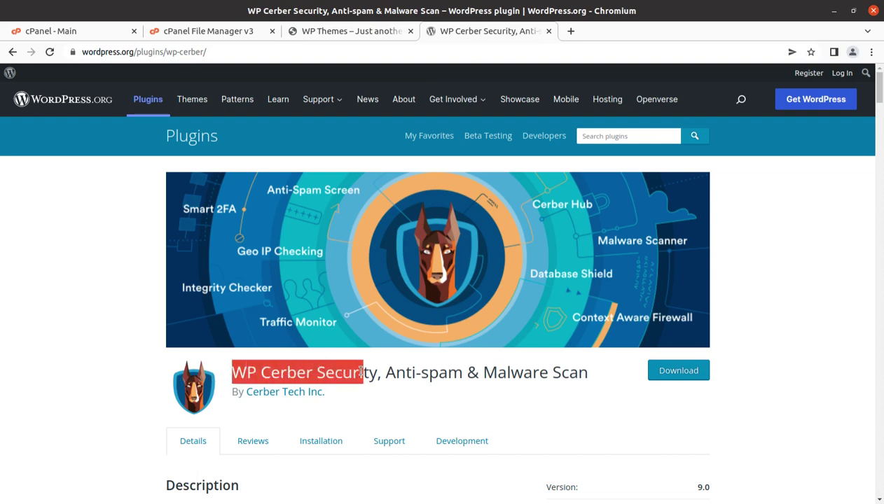
# - Highlight the 200,000+ active installations, the last-updated date, and the title with author byline
pyautogui.scroll(-2, 420, 394)
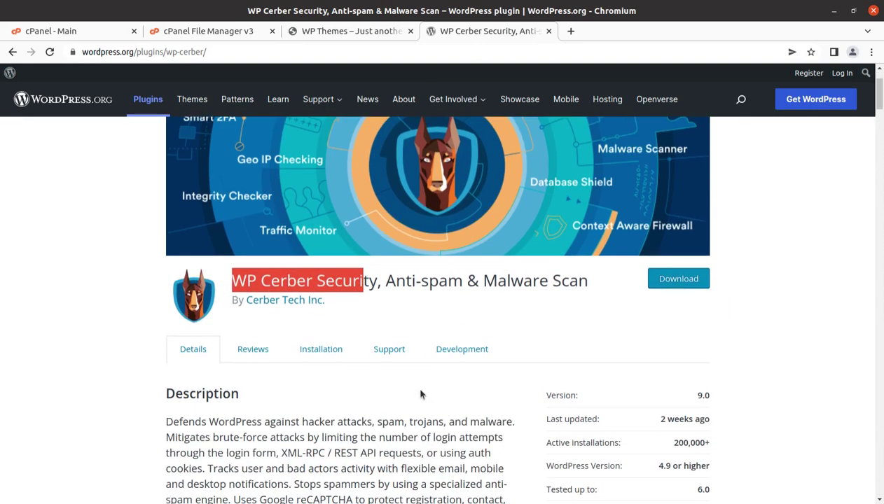
pyautogui.scroll(-2, 420, 394)
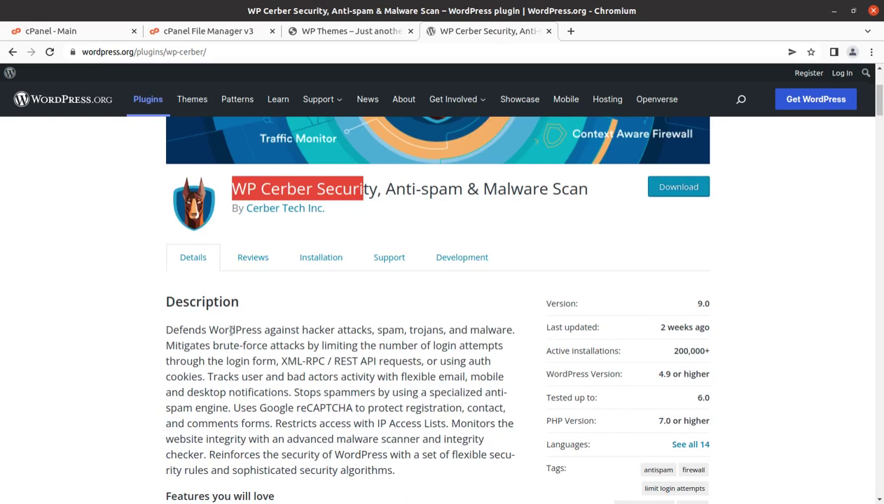
pyautogui.moveTo(662, 353); pyautogui.dragTo(706, 353)
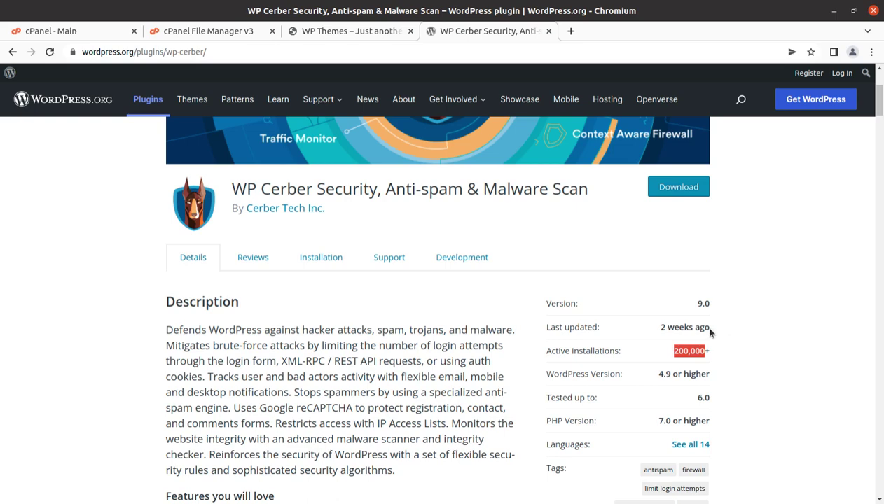
pyautogui.moveTo(661, 327); pyautogui.dragTo(709, 324)
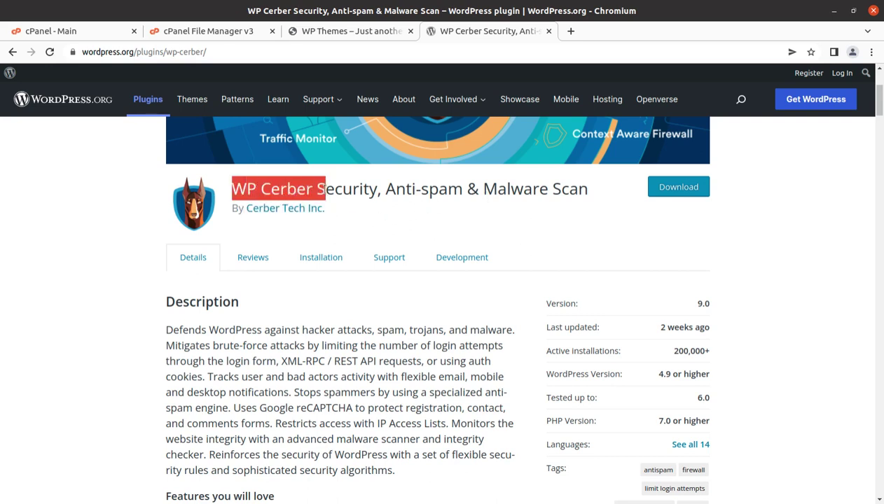
pyautogui.moveTo(327, 189); pyautogui.dragTo(364, 223)
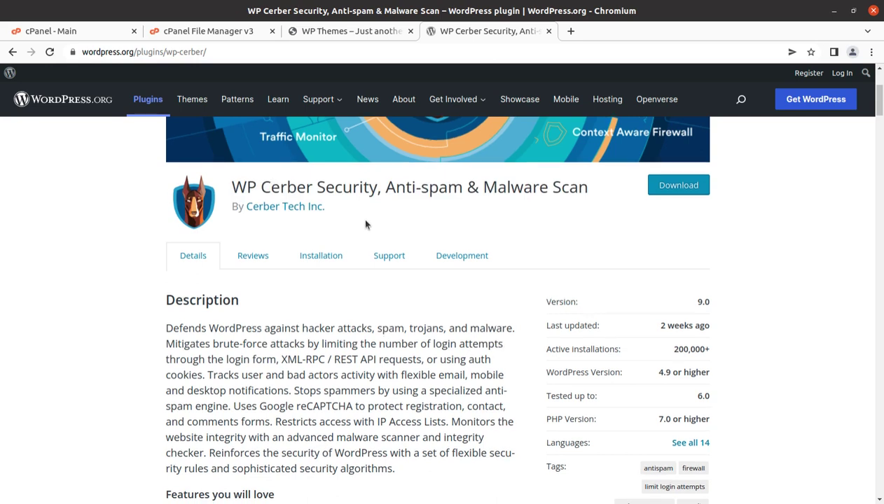
pyautogui.scroll(-3, 365, 223)
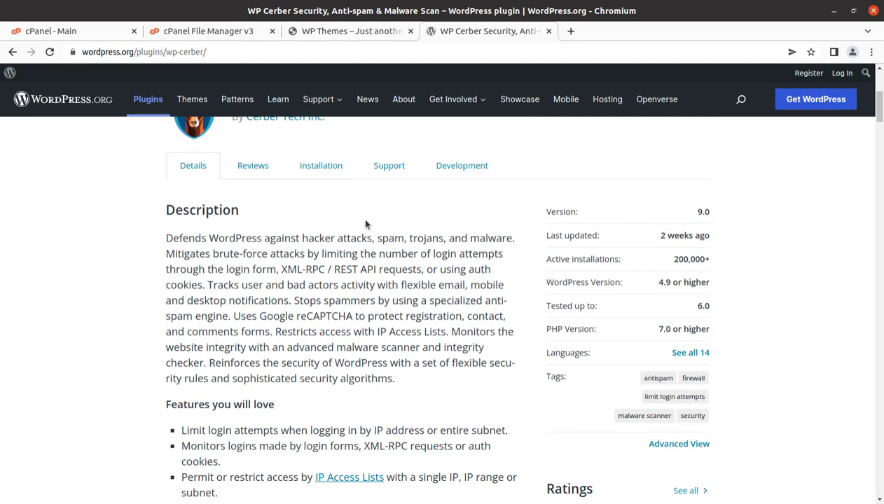
pyautogui.scroll(-3, 365, 223)
pyautogui.scroll(-3, 139, 300)
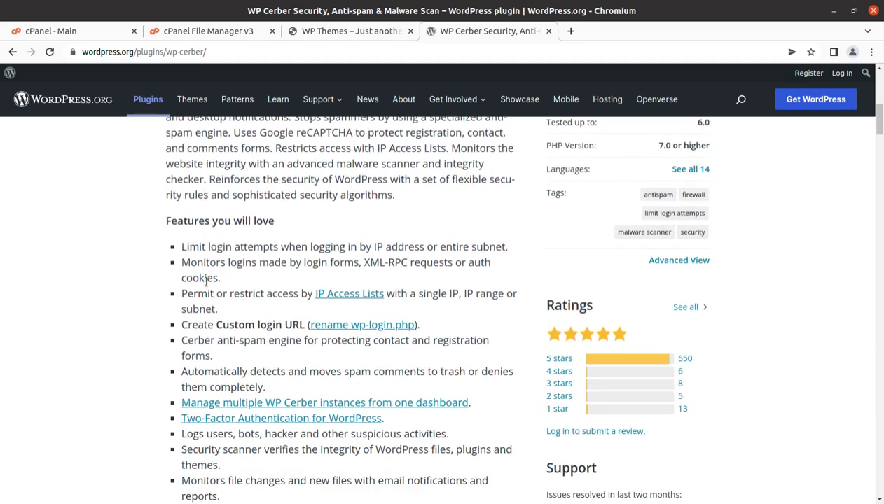
pyautogui.moveTo(180, 247); pyautogui.dragTo(272, 247)
pyautogui.moveTo(182, 262); pyautogui.dragTo(362, 262)
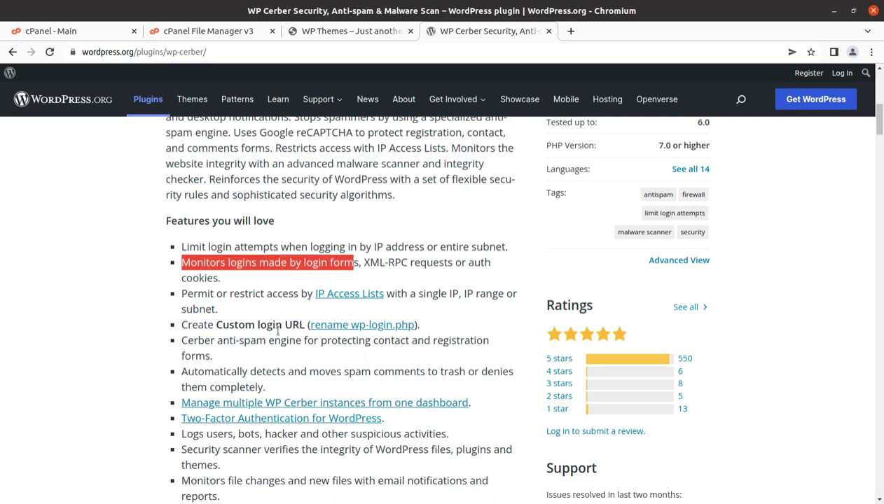
pyautogui.scroll(-2, 203, 357)
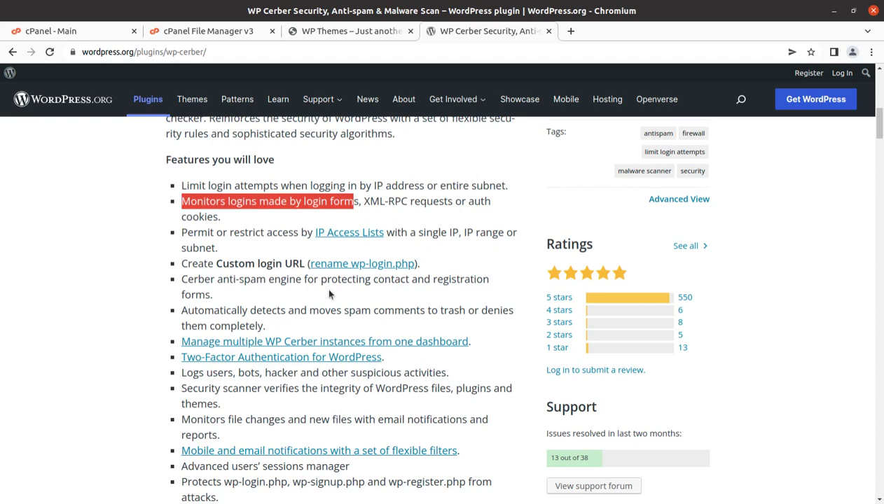
pyautogui.scroll(-2, 329, 294)
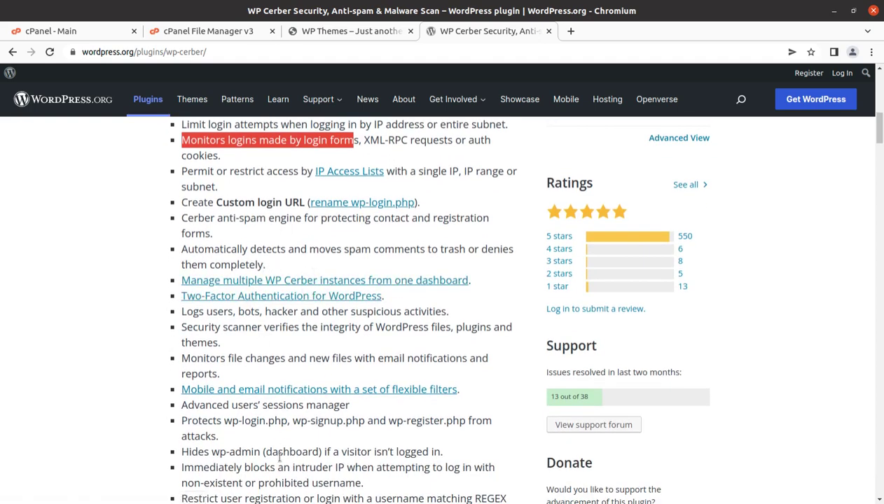
pyautogui.scroll(-6, 273, 325)
pyautogui.scroll(-4, 275, 320)
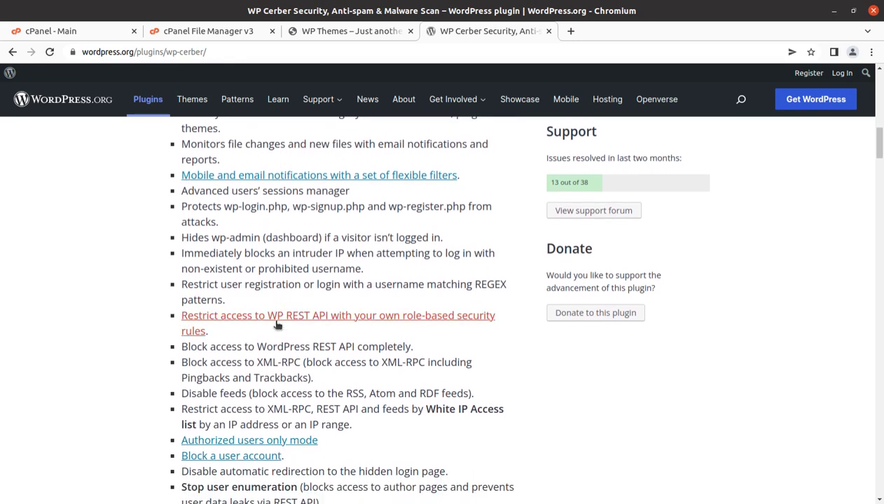
pyautogui.scroll(-2, 276, 320)
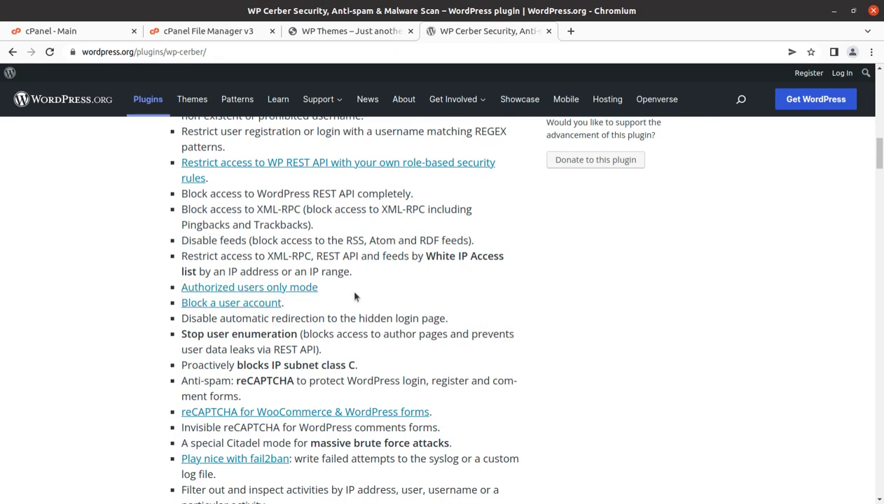
pyautogui.scroll(-3, 319, 288)
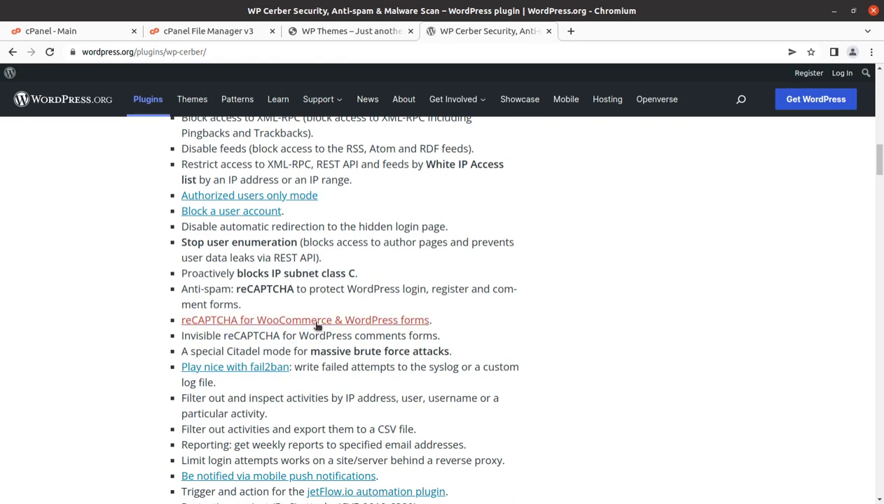
pyautogui.scroll(8, 316, 325)
pyautogui.scroll(15, 316, 325)
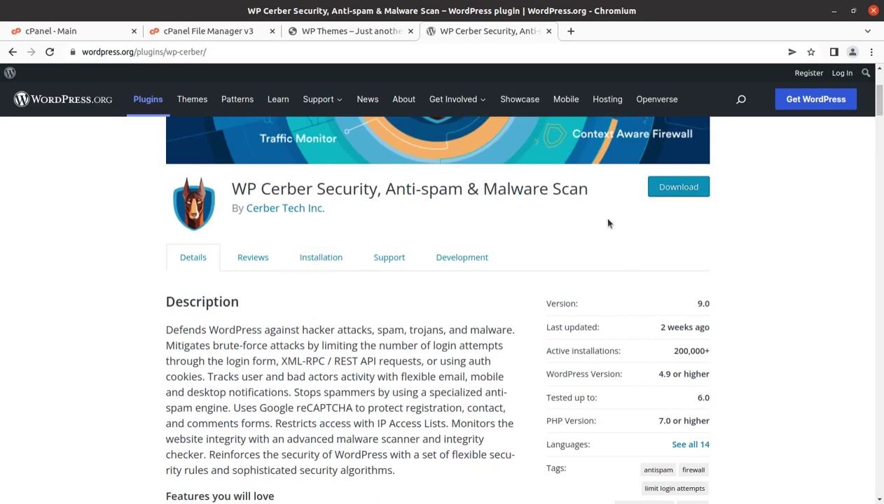
# - Download wp-cerber.9.0.zip and open the WordPress site's admin Dashboard from the admin bar
pyautogui.click(674, 191)
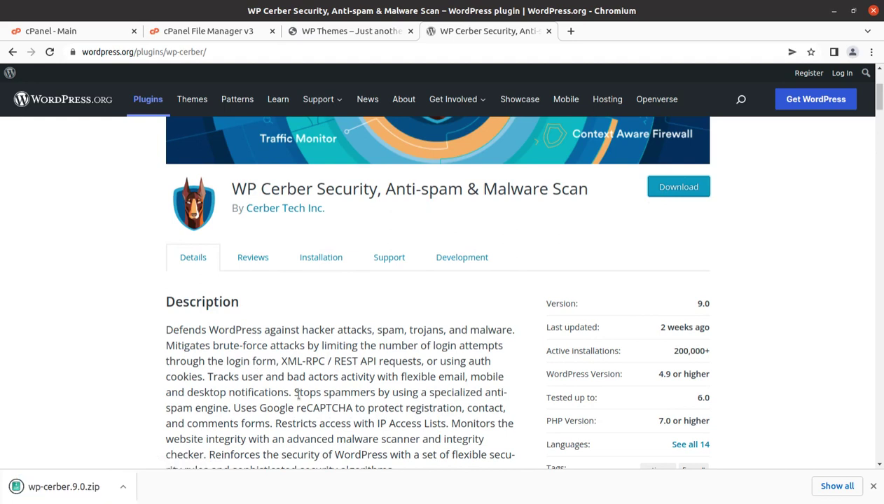
pyautogui.scroll(4, 410, 304)
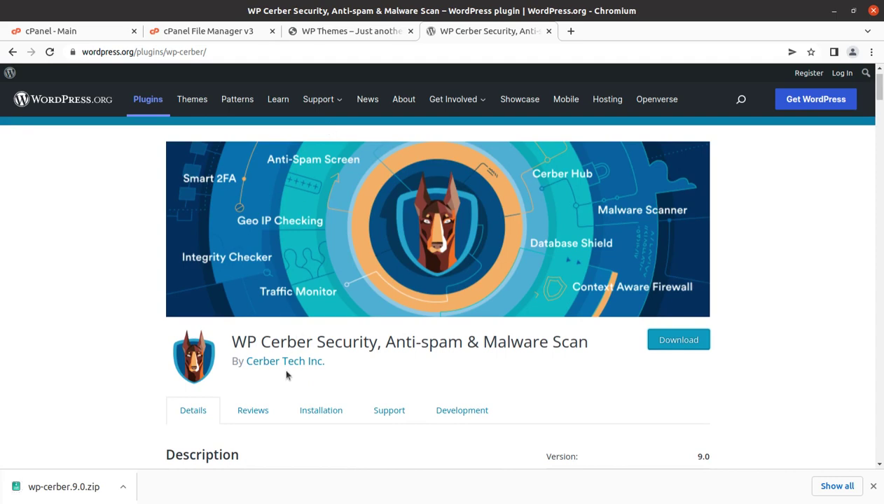
pyautogui.click(320, 31)
pyautogui.moveTo(63, 81)
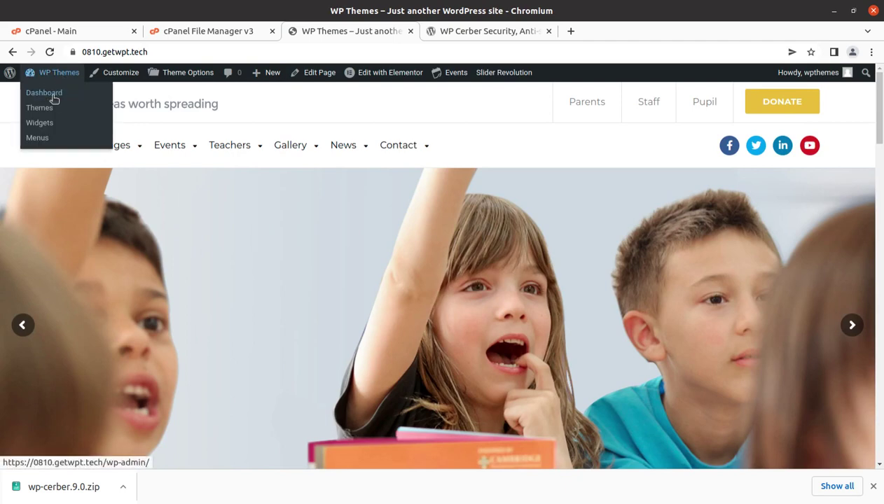
pyautogui.click(53, 98)
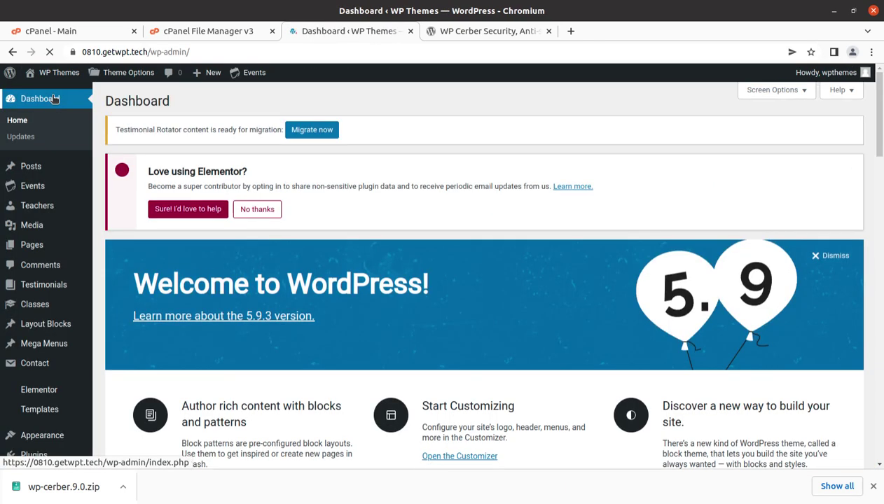
pyautogui.moveTo(90, 291)
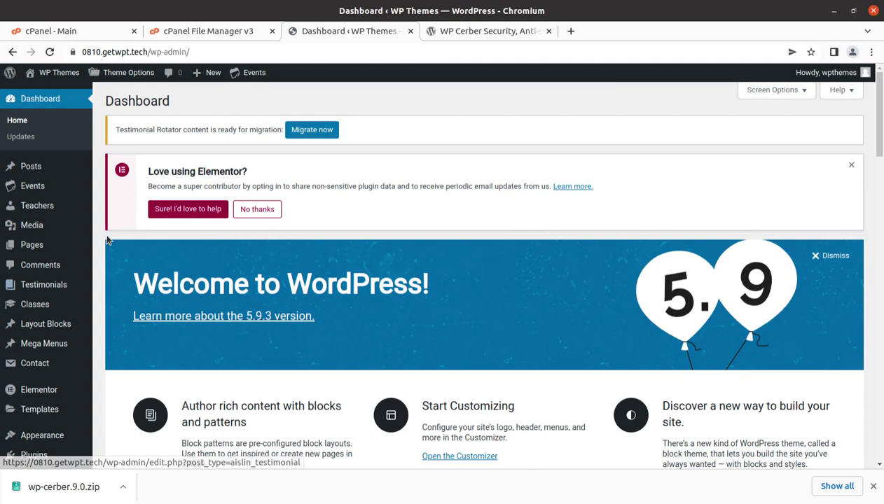
# - Close the downloads bar and dismiss the 'Love using Elementor?' notice on the Dashboard
pyautogui.click(872, 486)
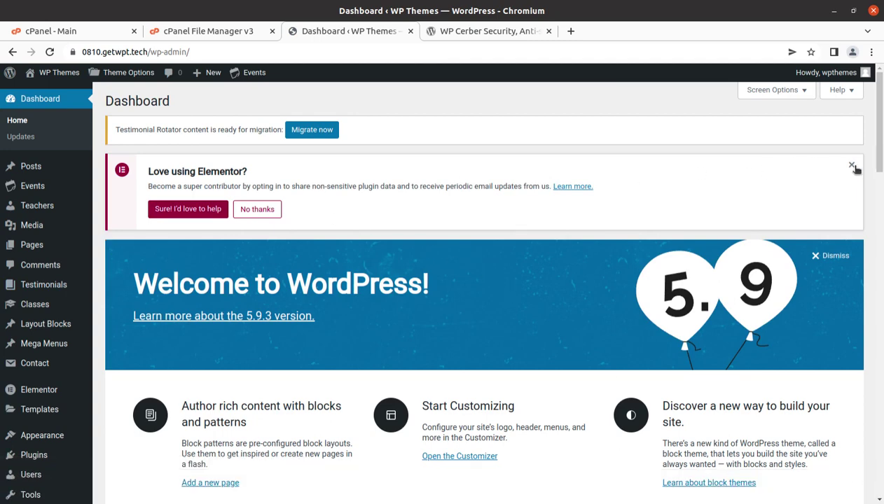
pyautogui.click(851, 166)
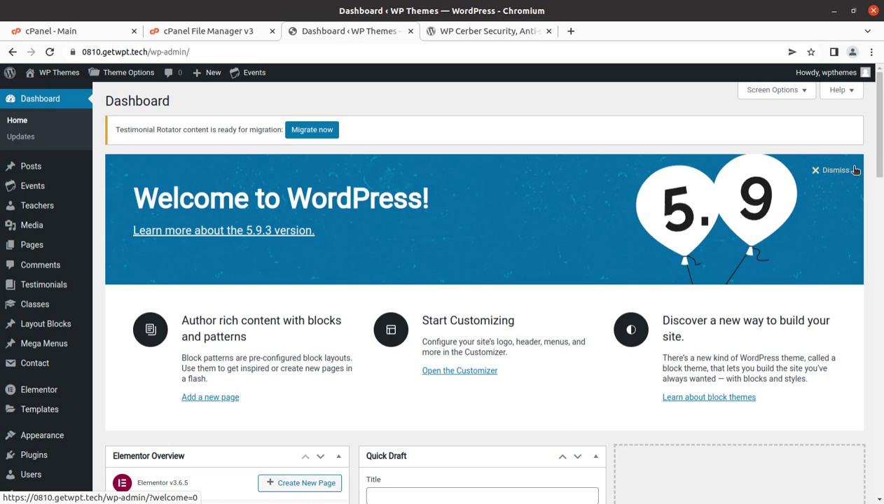
pyautogui.scroll(-2, 185, 362)
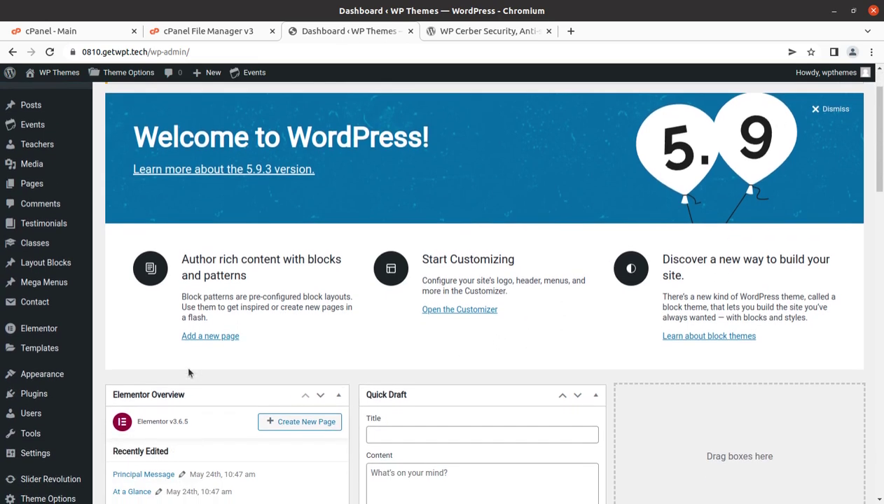
# - Search Add New plugins for 'wp-cerber' and install WP Cerber Security, Anti-spam & Malware Scan
pyautogui.moveTo(64, 394)
pyautogui.click(106, 413)
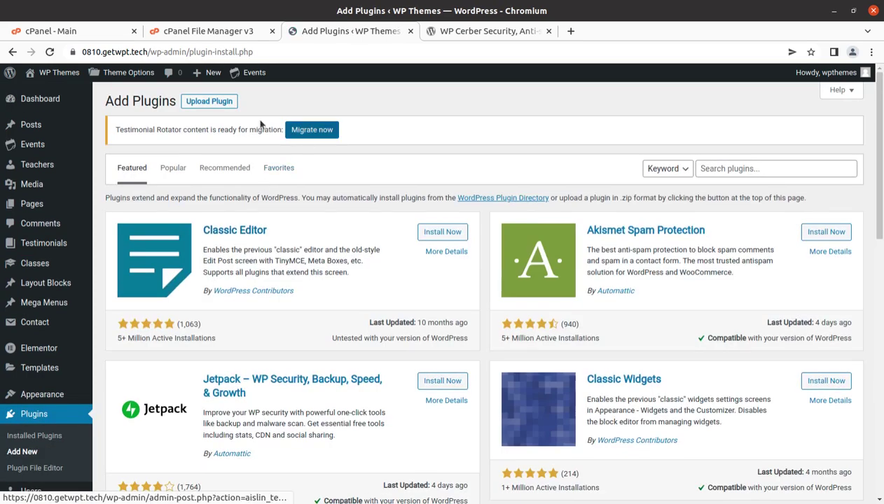
pyautogui.click(212, 104)
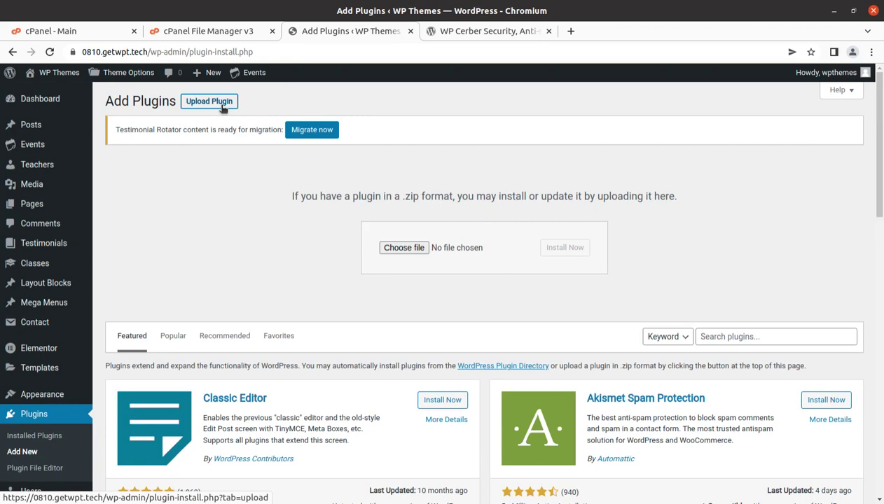
pyautogui.click(712, 335)
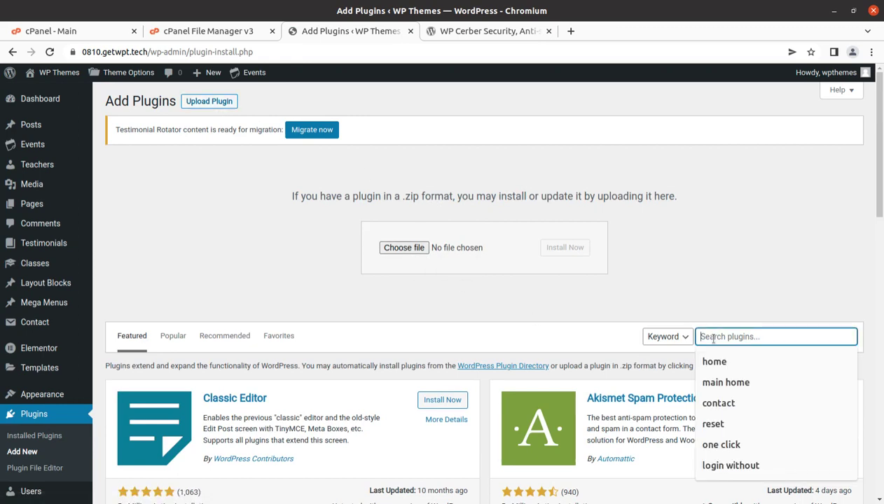
pyautogui.write('wp')
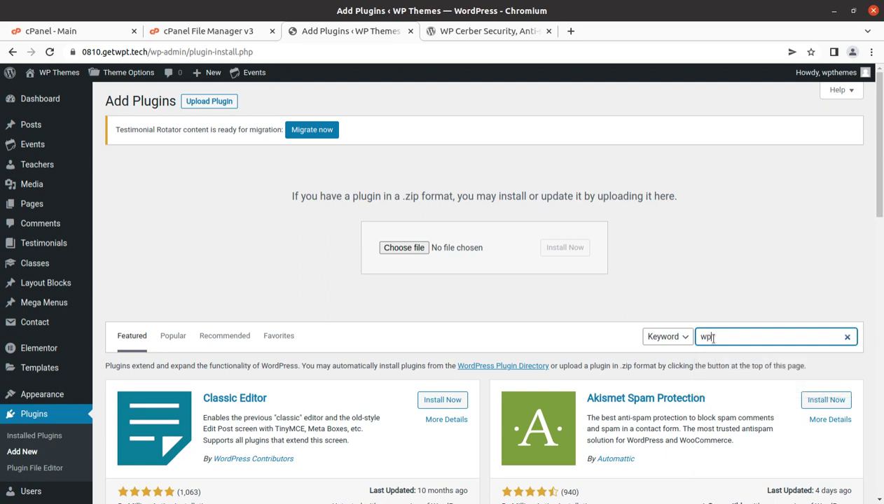
pyautogui.write('-cerber')
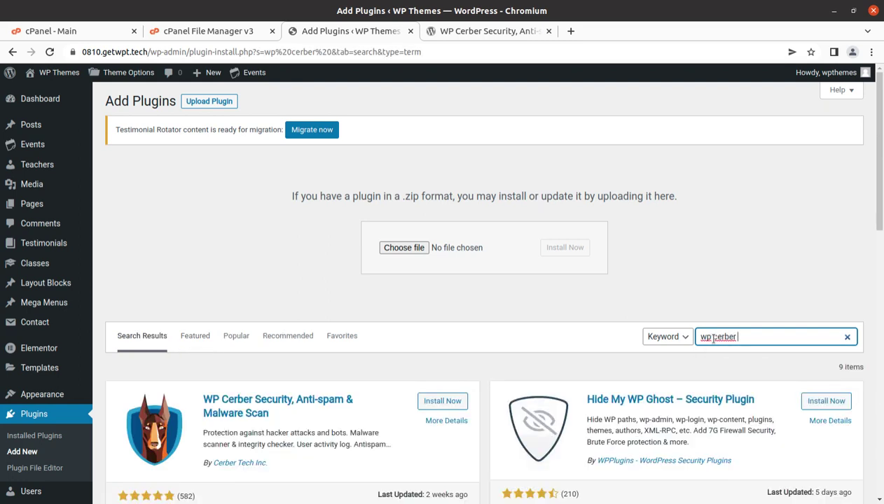
pyautogui.scroll(-2, 480, 420)
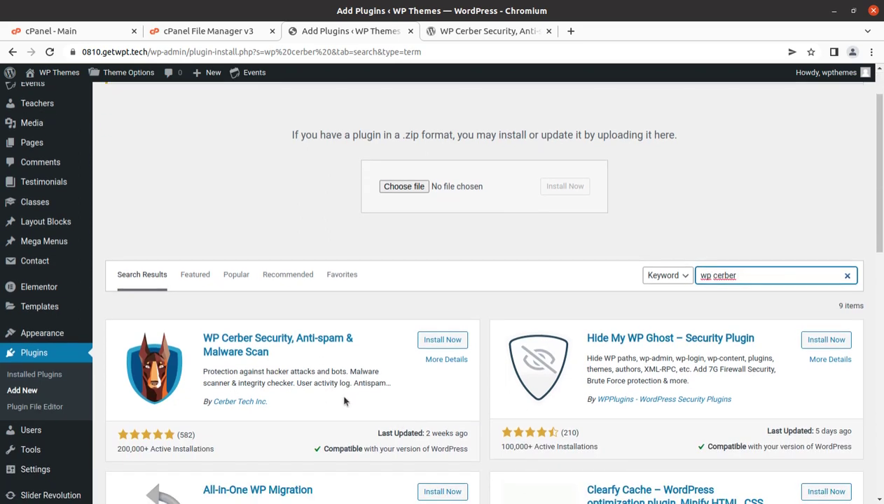
pyautogui.click(442, 340)
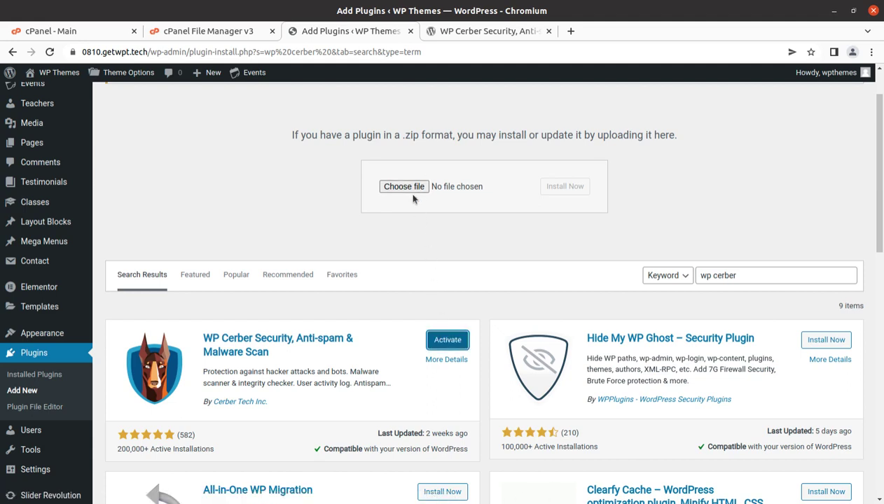
# - Activate WP Cerber and read the notice about the IP added to the White IP Access List
pyautogui.click(437, 341)
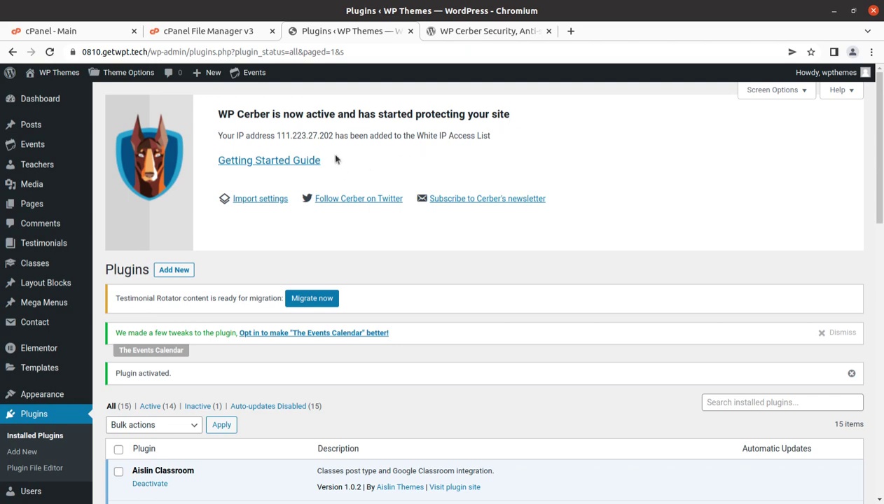
pyautogui.scroll(-3, 335, 160)
pyautogui.scroll(2, 350, 165)
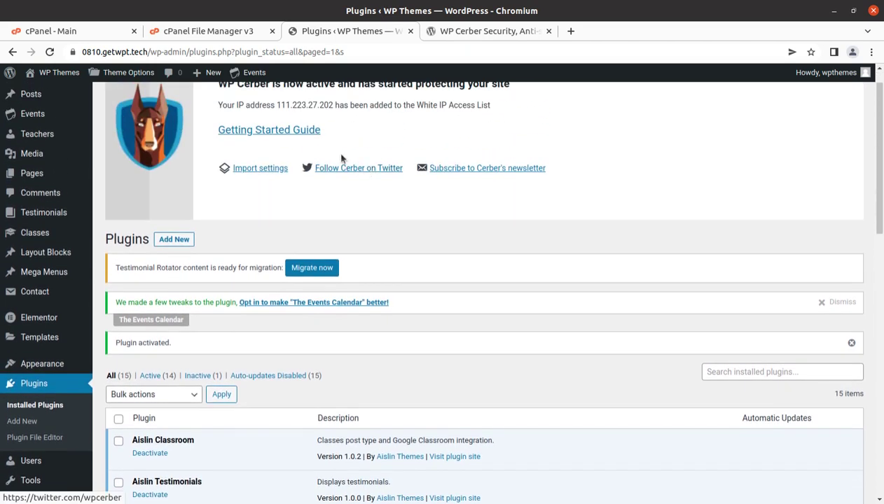
pyautogui.scroll(-1, 344, 138)
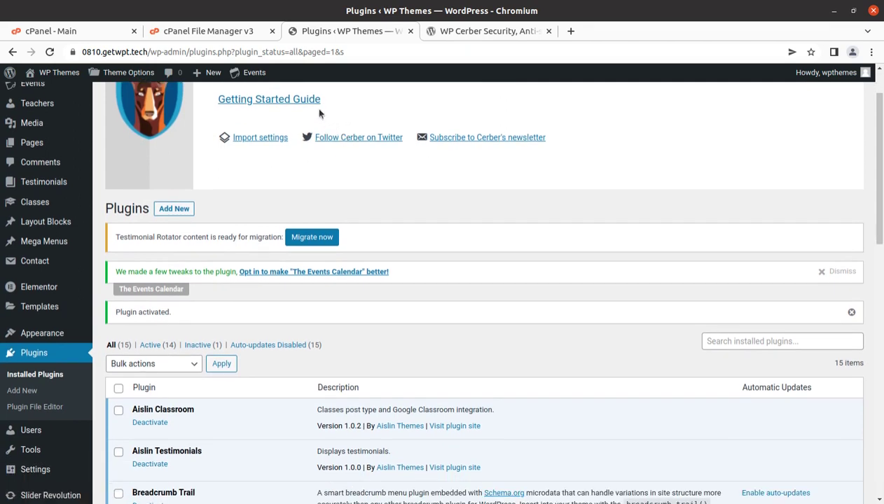
# - Open the wpcerber.com Getting Started Guide in a new tab, then return to the Plugins list
pyautogui.click(300, 100)
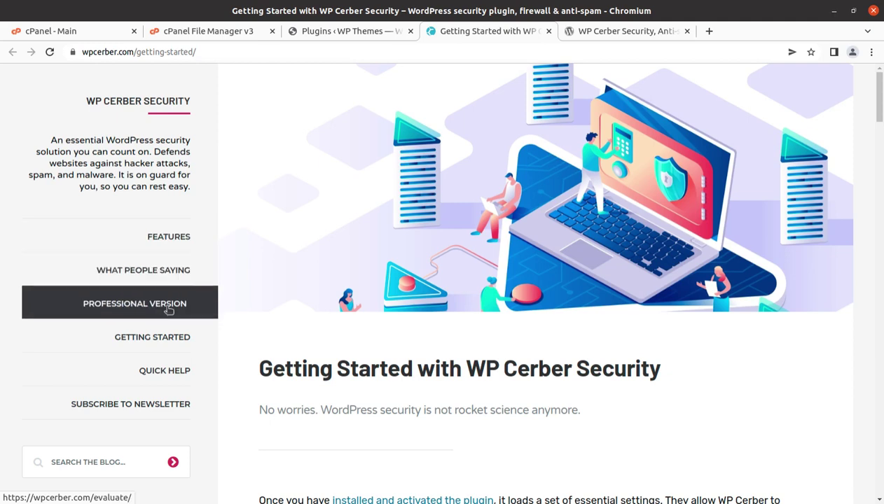
pyautogui.click(352, 32)
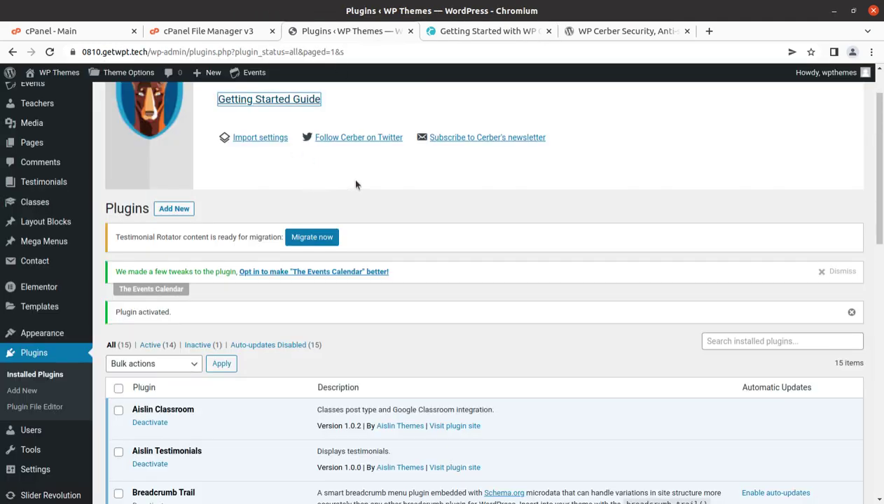
pyautogui.scroll(-4, 356, 184)
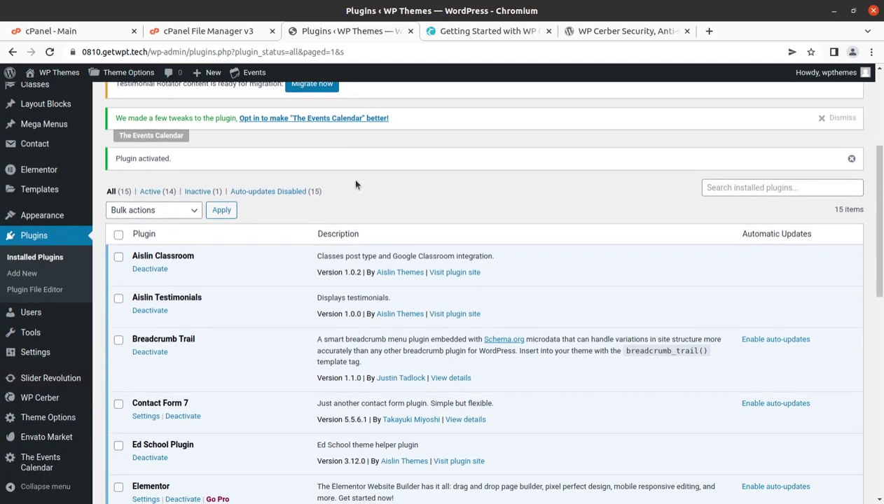
# - Reload the Plugins page and scroll to the active WP Cerber Security row
pyautogui.scroll(-10, 356, 184)
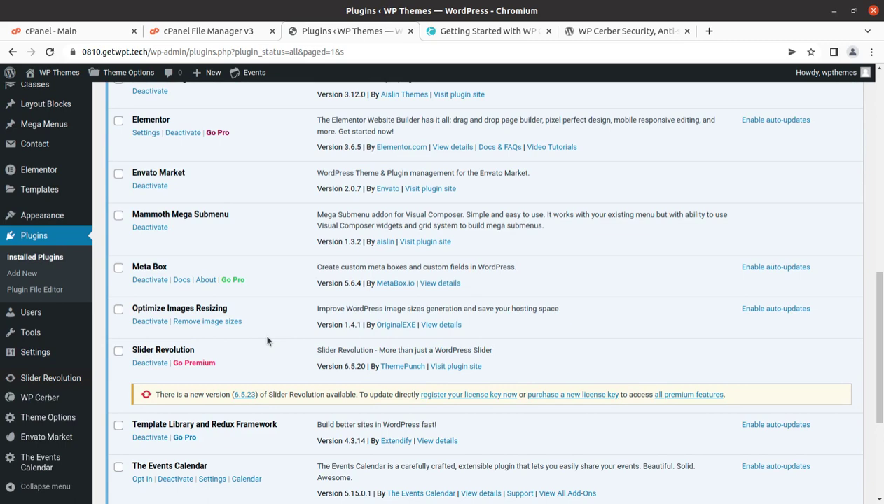
pyautogui.scroll(-2, 263, 253)
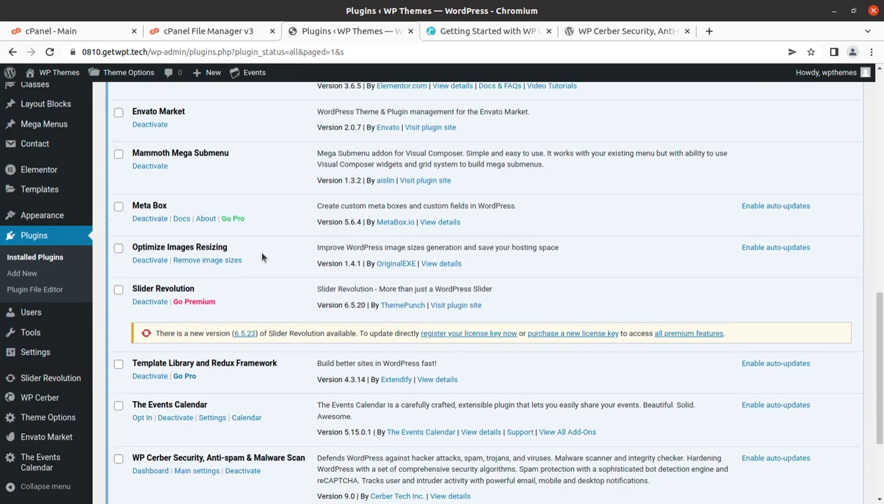
pyautogui.scroll(-3, 170, 311)
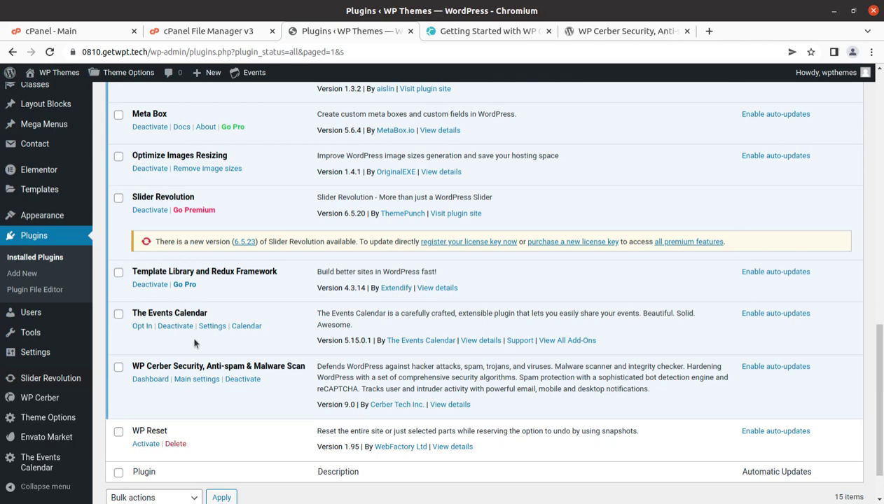
pyautogui.scroll(-2, 162, 339)
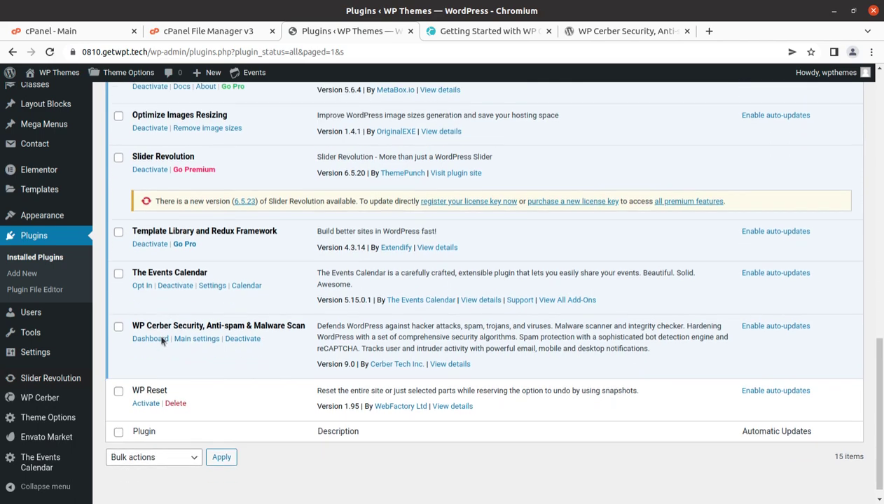
pyautogui.scroll(4, 165, 357)
pyautogui.scroll(4, 168, 353)
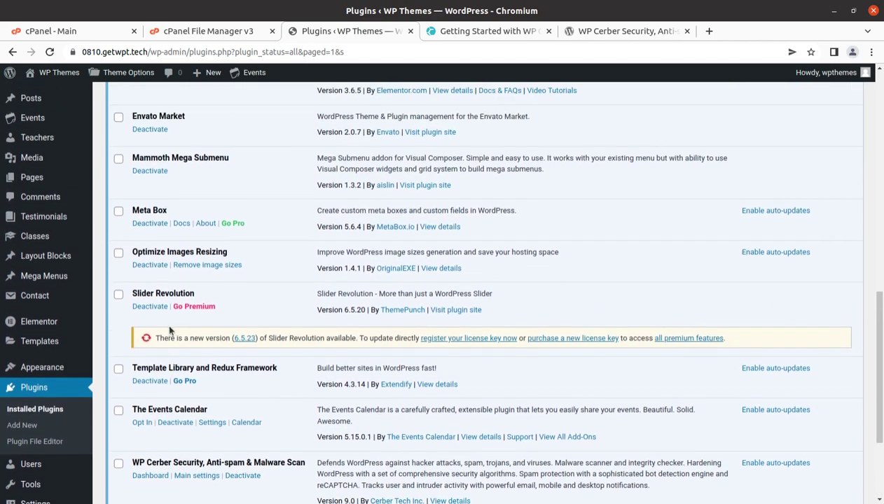
pyautogui.scroll(5, 175, 264)
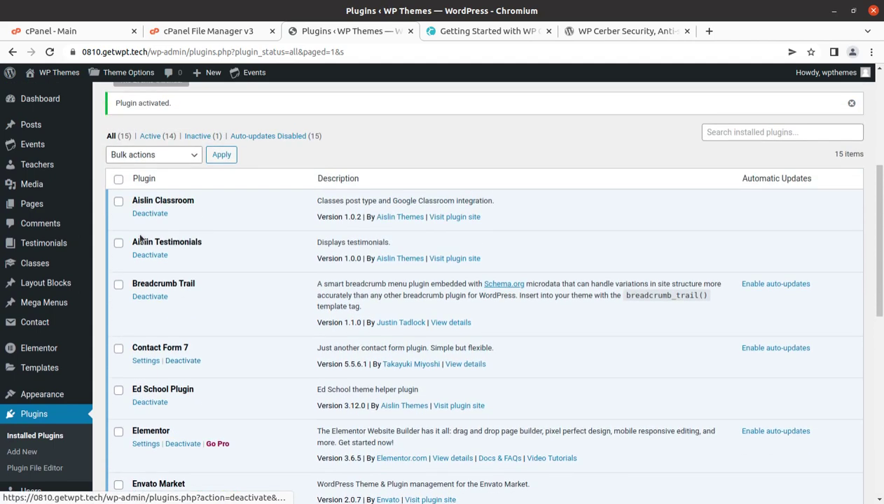
pyautogui.click(50, 52)
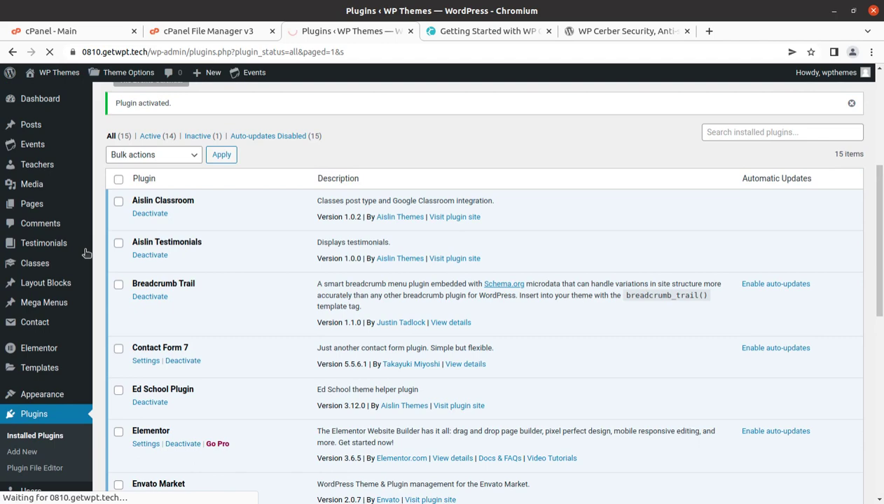
pyautogui.scroll(-4, 119, 318)
pyautogui.scroll(-6, 123, 317)
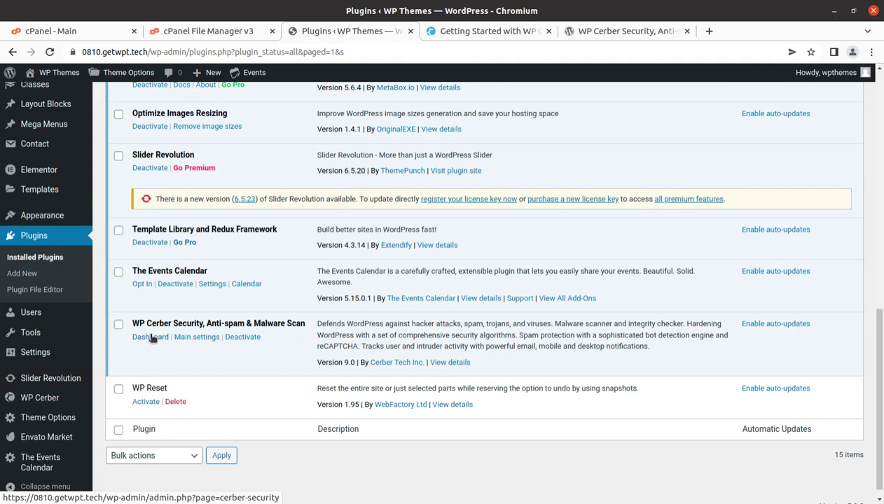
# - Open WP Cerber's Main settings and Dashboard in new tabs, then scroll to the dashboard's activity panels
pyautogui.middleClick(194, 342)
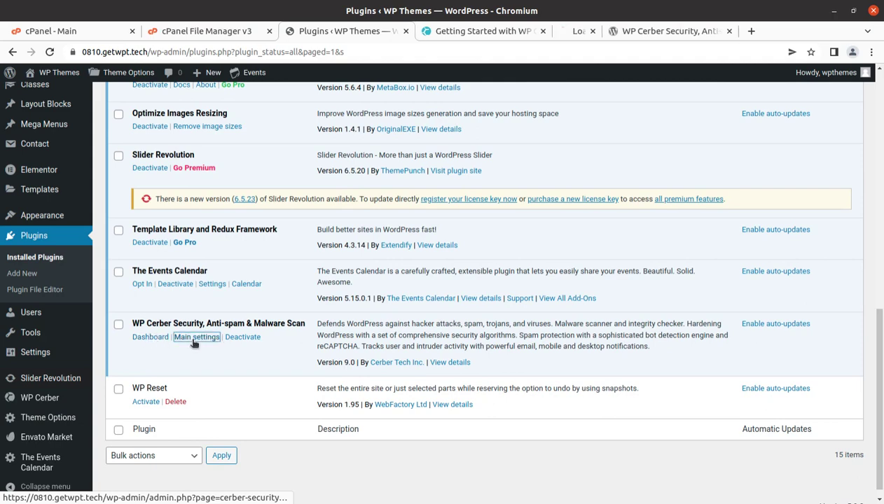
pyautogui.middleClick(151, 337)
pyautogui.click(551, 33)
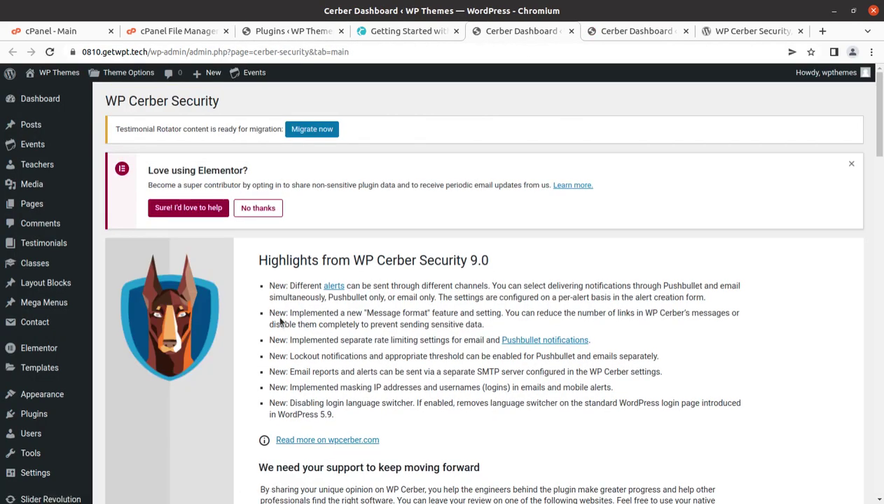
pyautogui.scroll(-4, 280, 320)
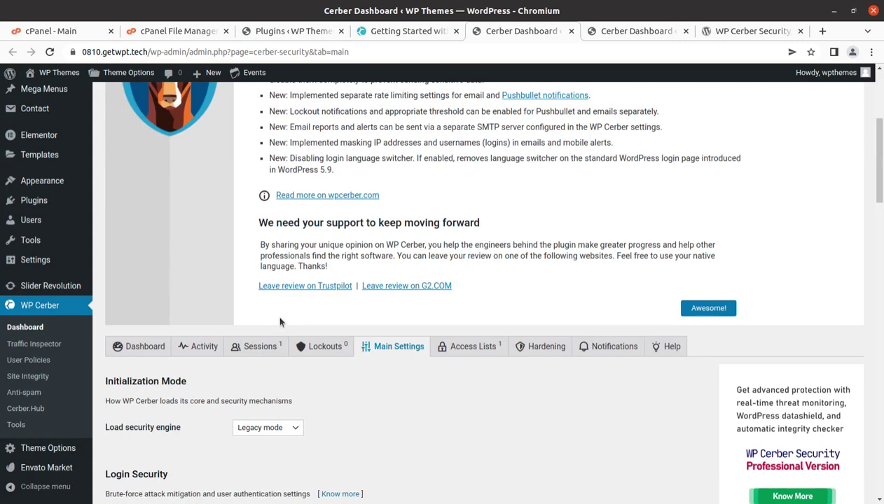
pyautogui.click(604, 31)
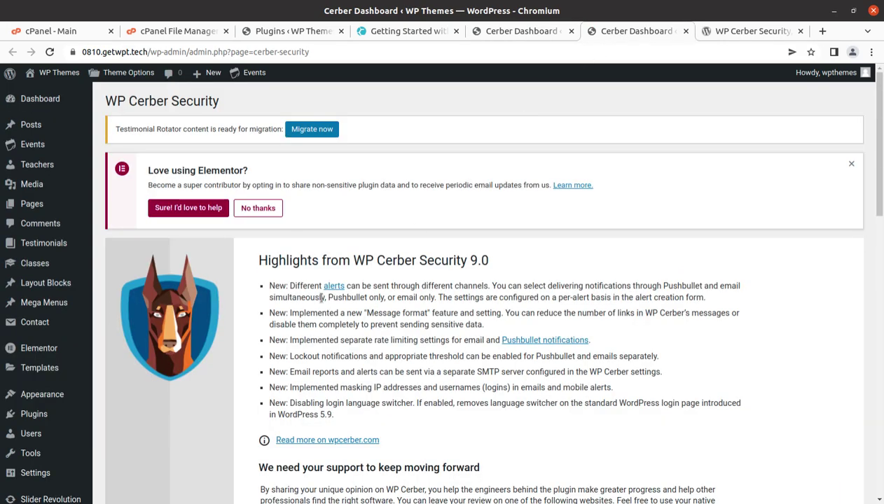
pyautogui.scroll(-3, 323, 304)
pyautogui.scroll(-4, 323, 306)
pyautogui.scroll(-1, 200, 321)
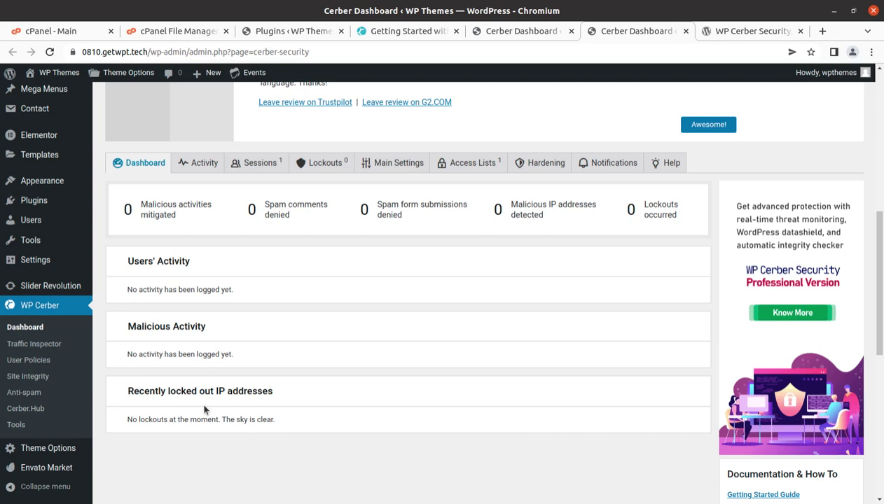
# - Highlight the 'No lockouts at the moment' message, then go to WP Cerber's Activity log
pyautogui.moveTo(126, 418); pyautogui.dragTo(296, 423)
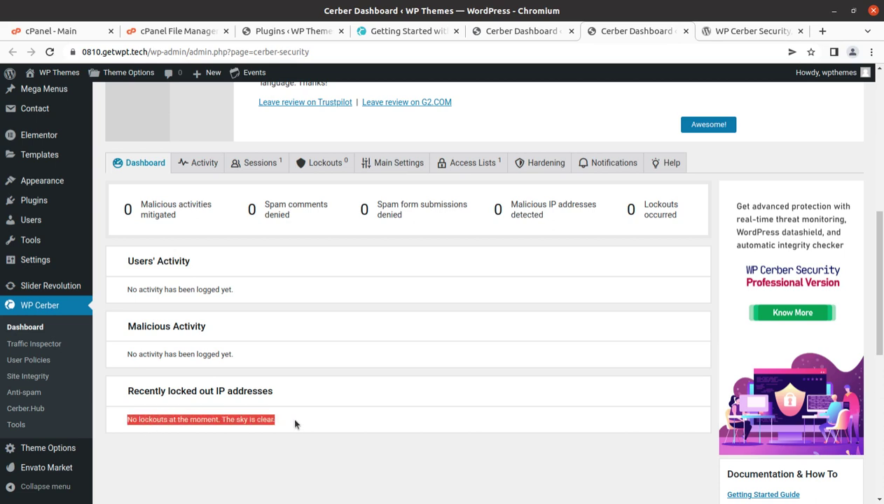
pyautogui.click(252, 442)
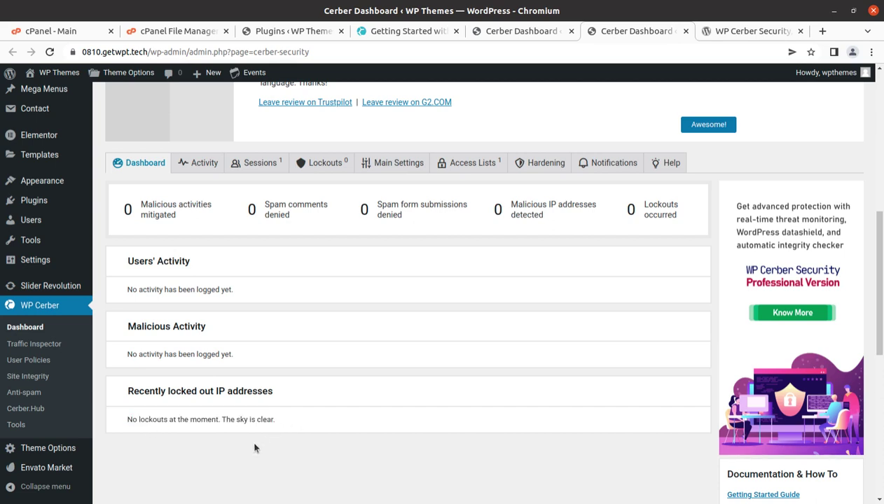
pyautogui.moveTo(290, 419); pyautogui.dragTo(126, 423)
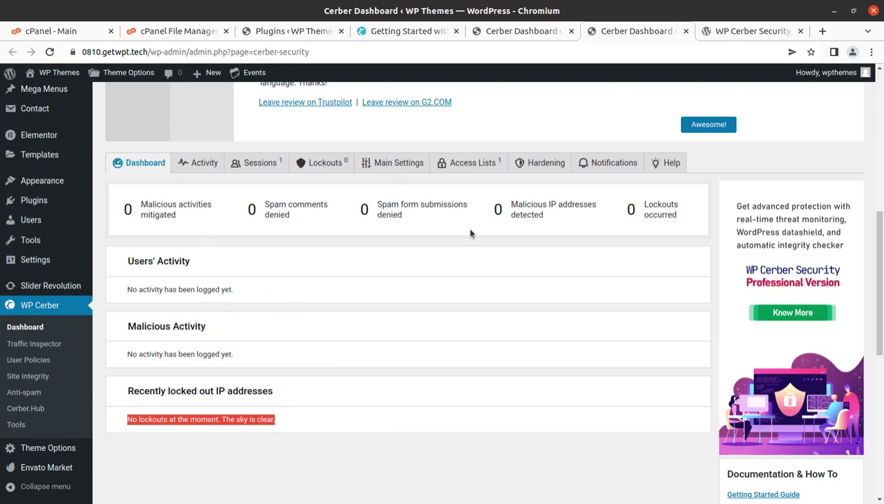
pyautogui.click(196, 168)
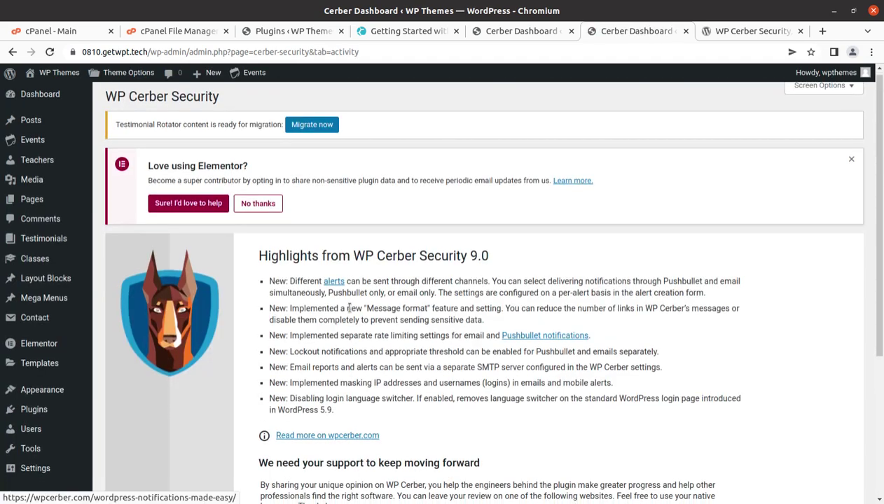
# - Review the Activity log, then the Sessions list showing one administrator session
pyautogui.scroll(-3, 352, 311)
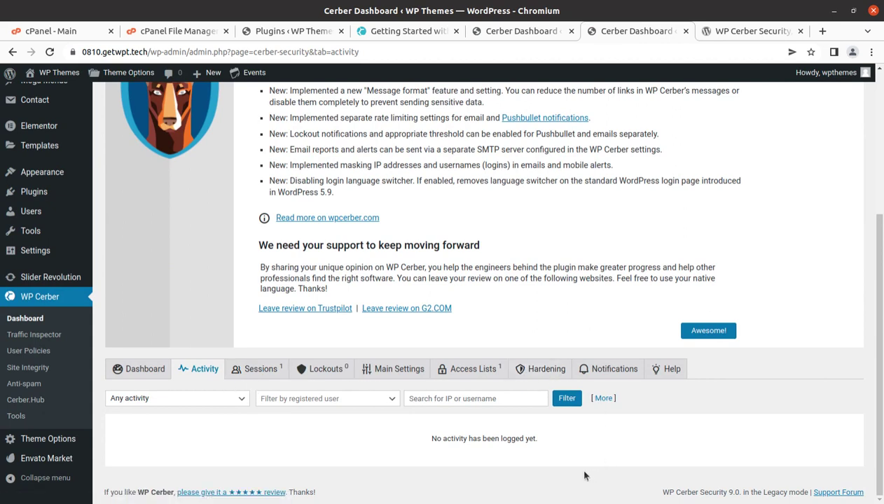
pyautogui.click(259, 371)
pyautogui.scroll(-5, 292, 359)
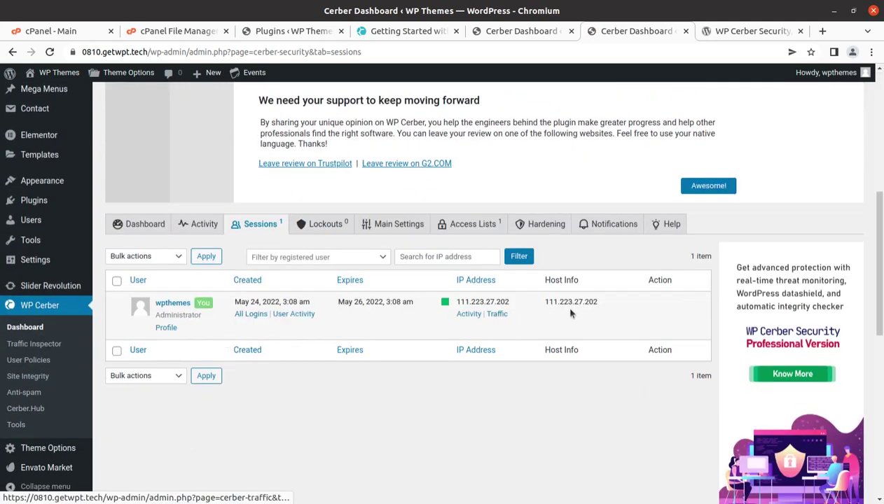
pyautogui.scroll(-1, 434, 297)
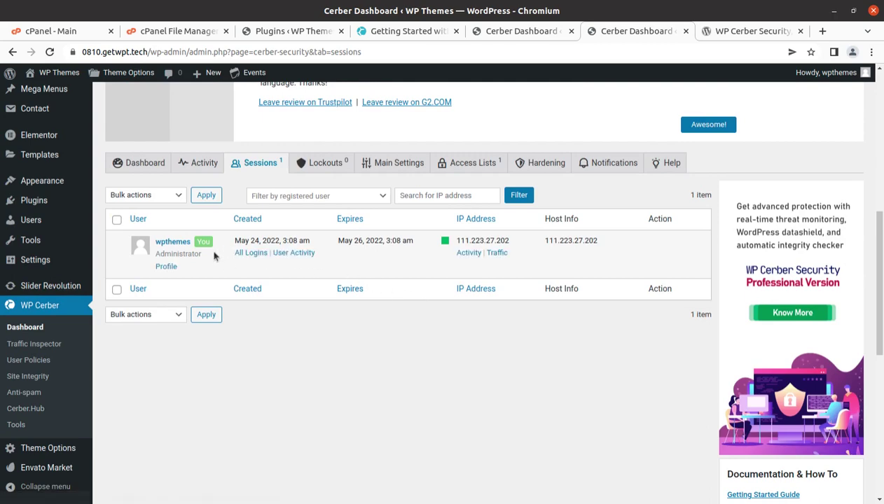
pyautogui.moveTo(261, 274)
pyautogui.scroll(-2, 300, 277)
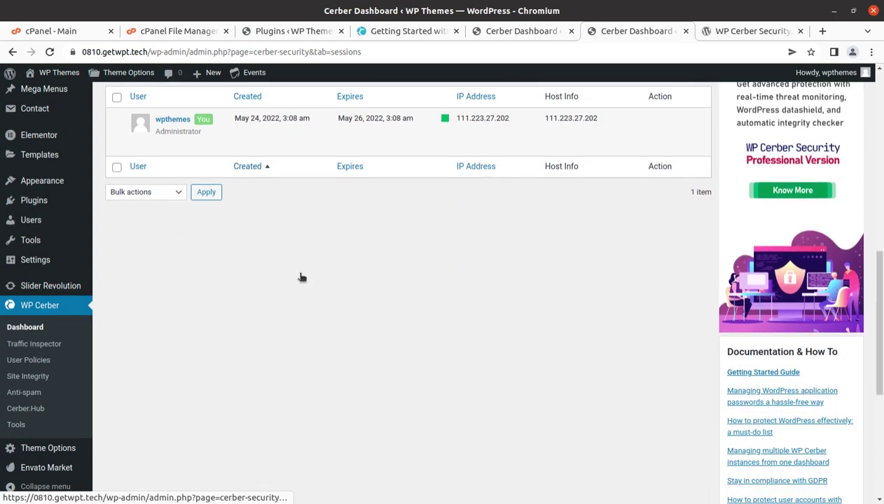
pyautogui.scroll(5, 300, 277)
pyautogui.scroll(3, 300, 277)
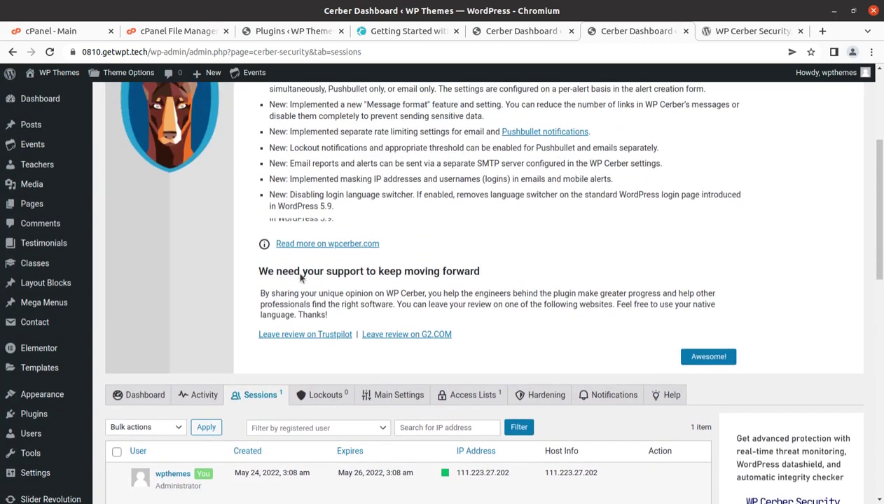
pyautogui.scroll(-2, 299, 276)
pyautogui.scroll(-3, 358, 464)
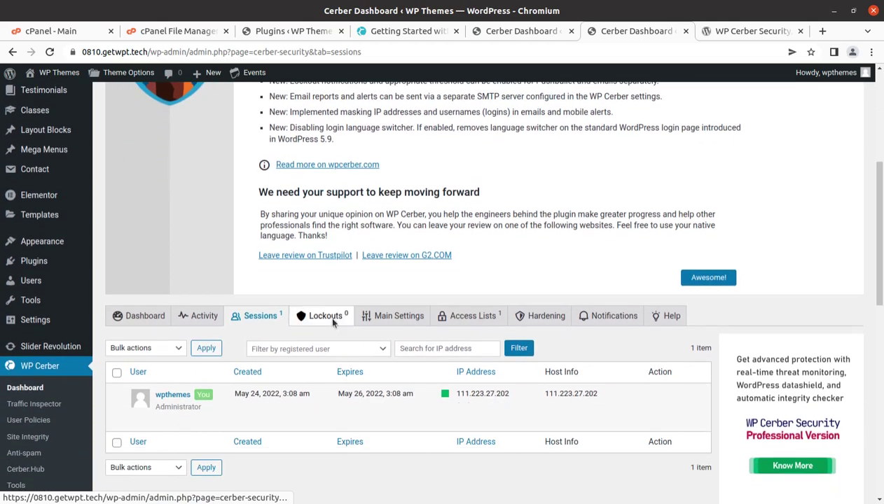
# - Check the Lockouts list reporting no lockouts, then go to WP Cerber's Main Settings
pyautogui.click(327, 316)
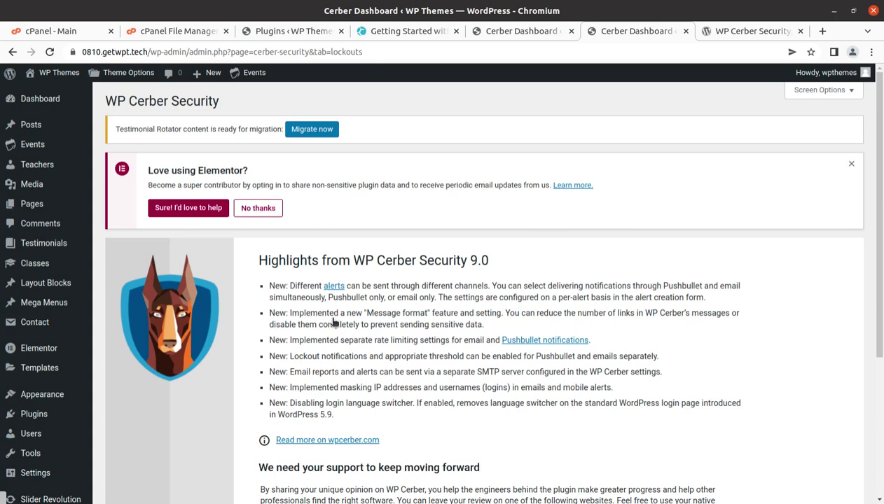
pyautogui.scroll(-2, 368, 337)
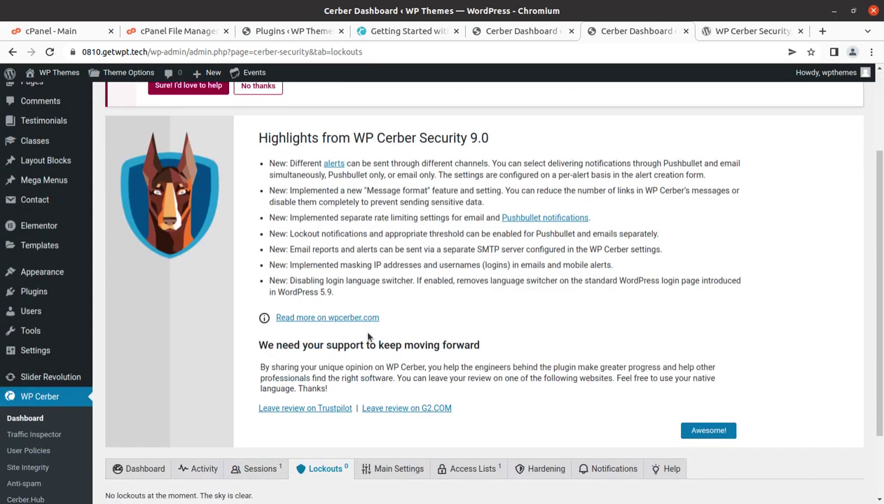
pyautogui.scroll(-2, 368, 337)
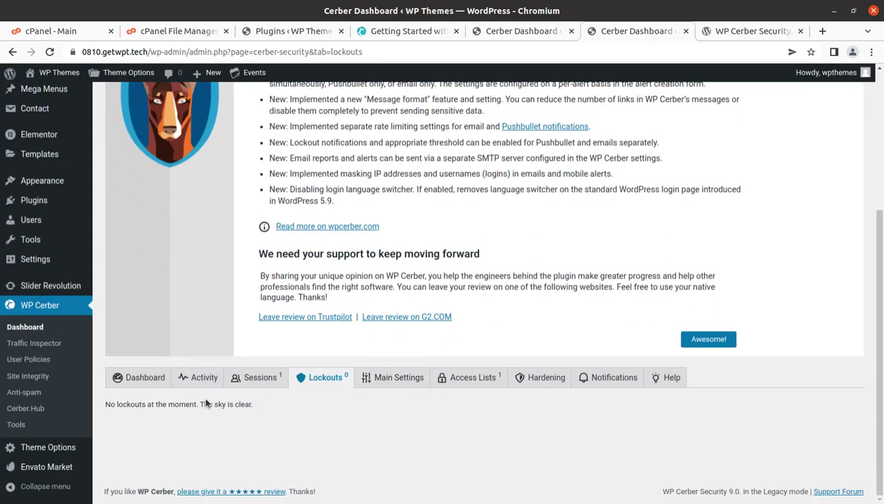
pyautogui.click(387, 379)
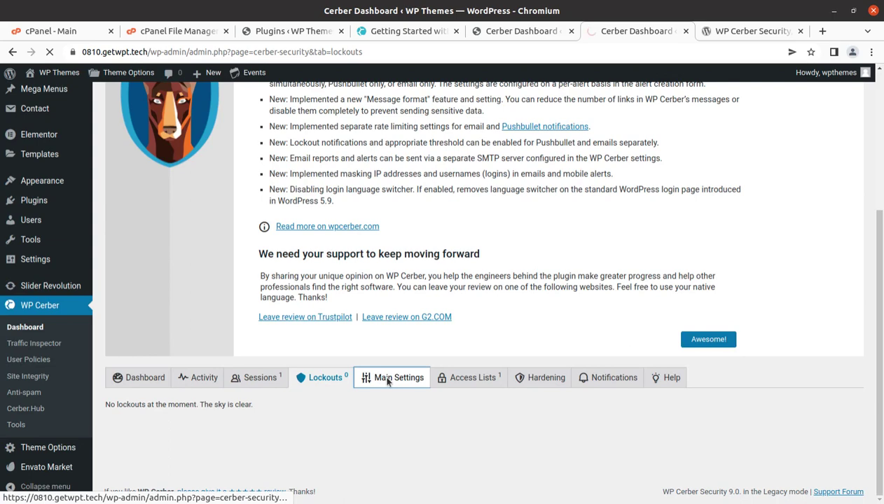
pyautogui.scroll(-8, 387, 381)
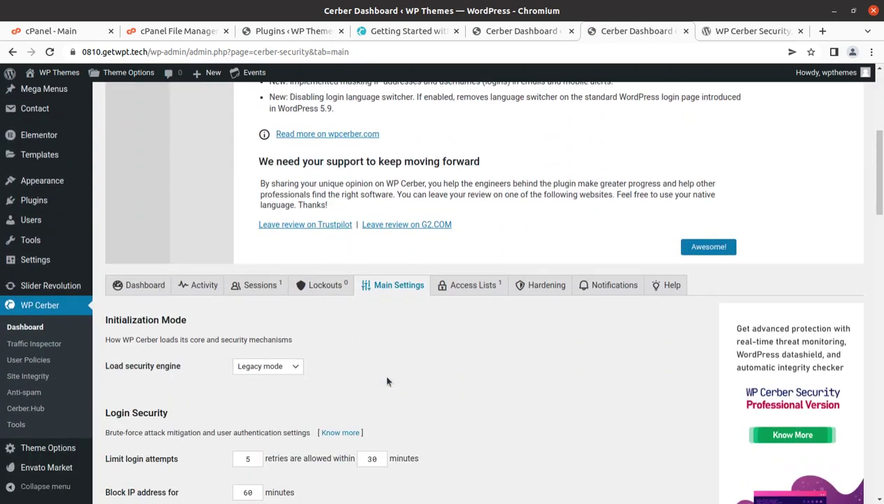
pyautogui.scroll(-3, 381, 380)
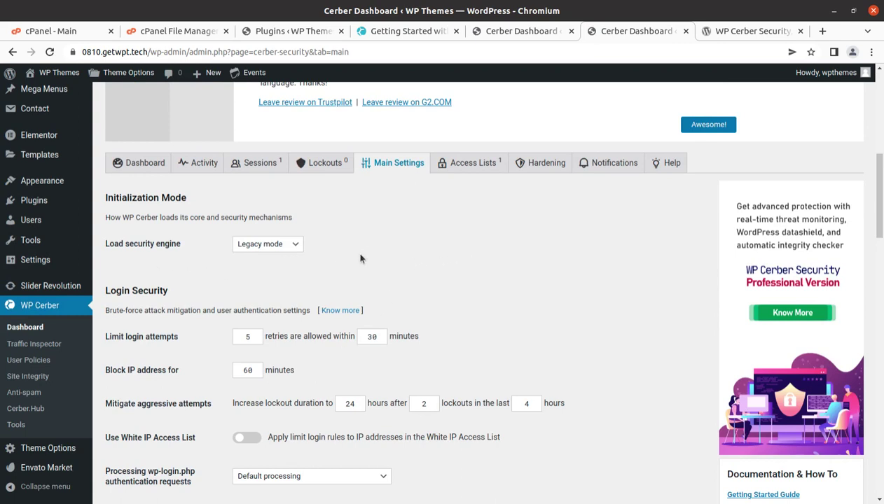
pyautogui.click(289, 245)
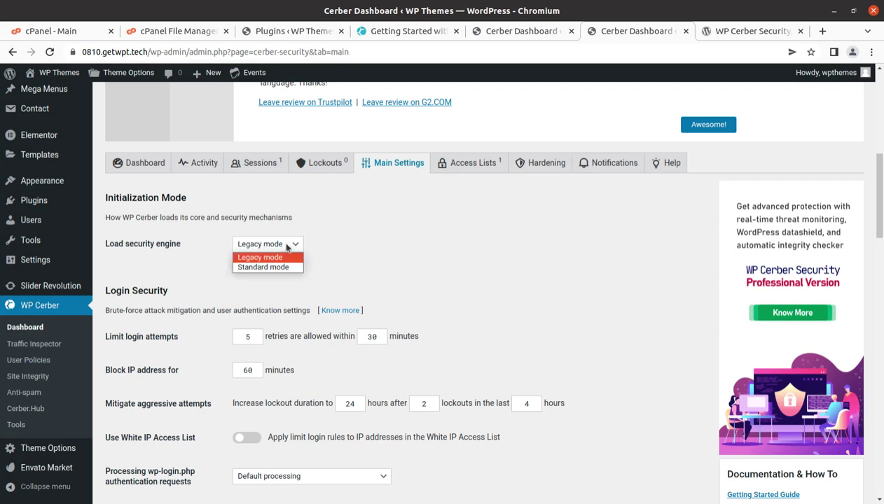
pyautogui.press('Escape')
pyautogui.scroll(-1, 244, 322)
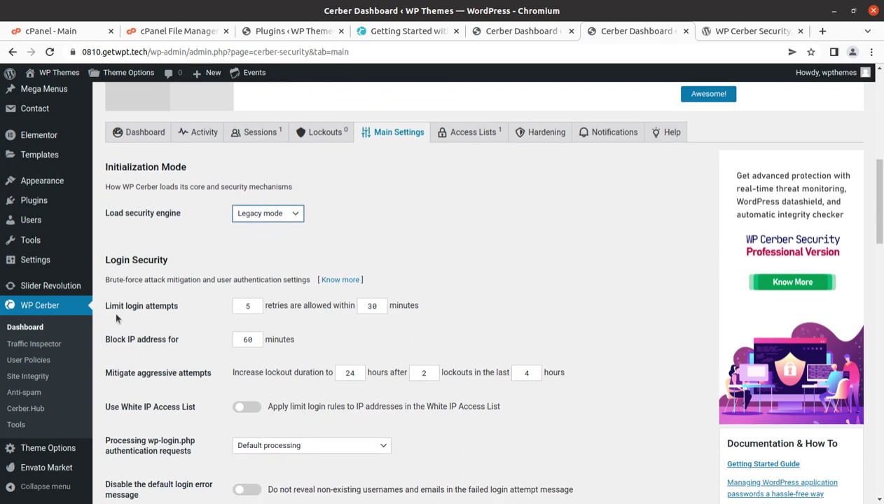
pyautogui.scroll(-2, 341, 320)
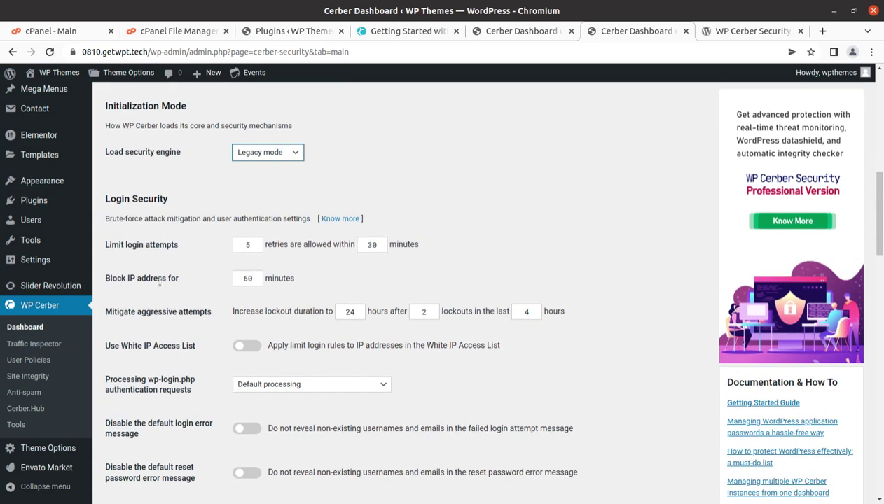
pyautogui.scroll(-3, 329, 290)
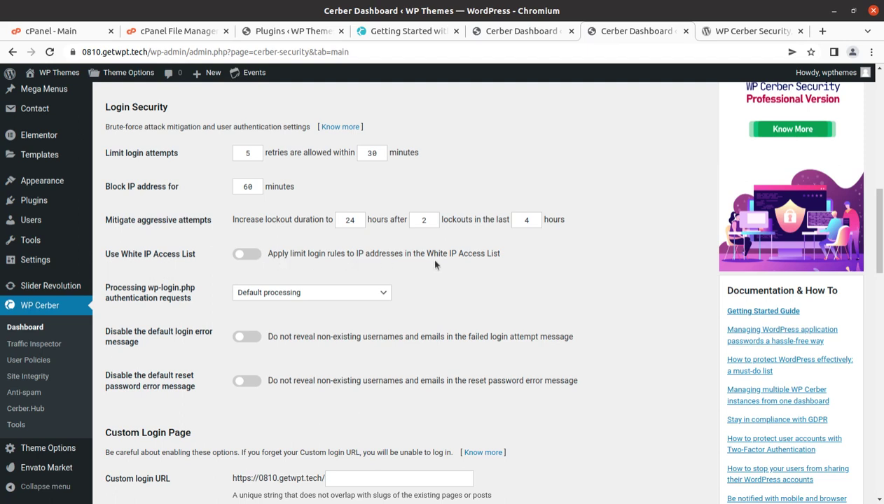
# - Keep wp-login.php requests on Default processing, then move down to the Custom Login Page section
pyautogui.scroll(15, 255, 253)
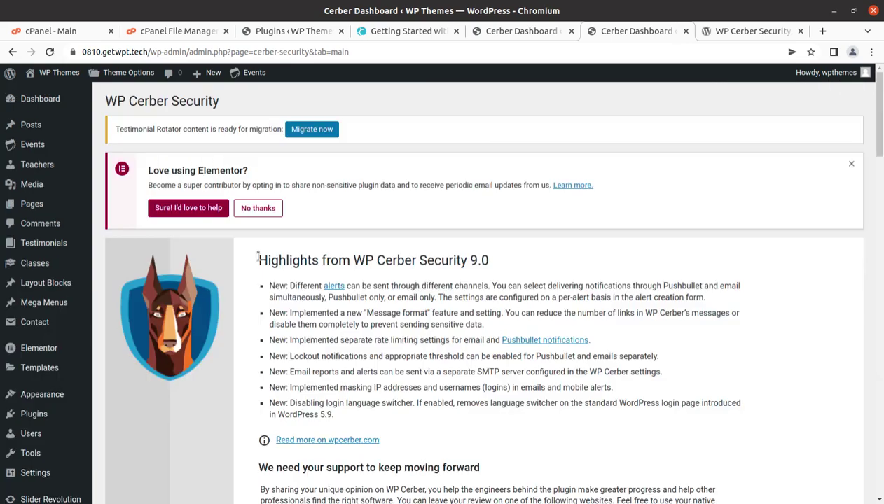
pyautogui.scroll(-15, 329, 321)
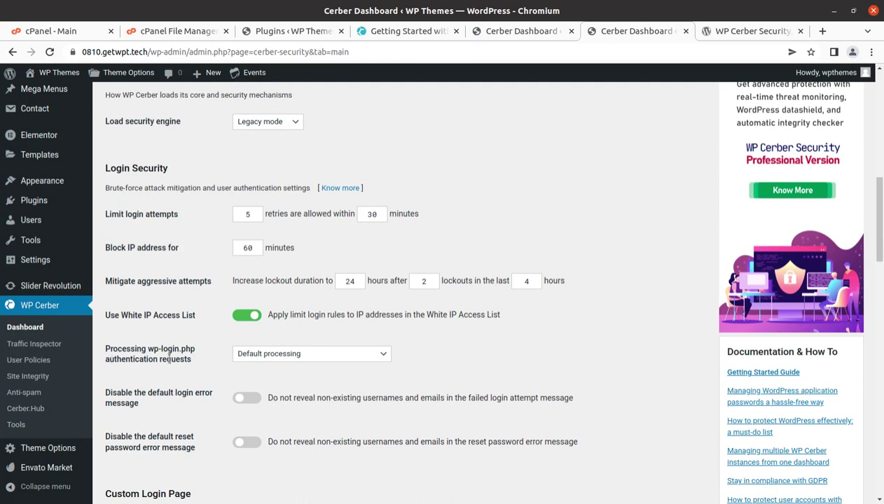
pyautogui.click(317, 357)
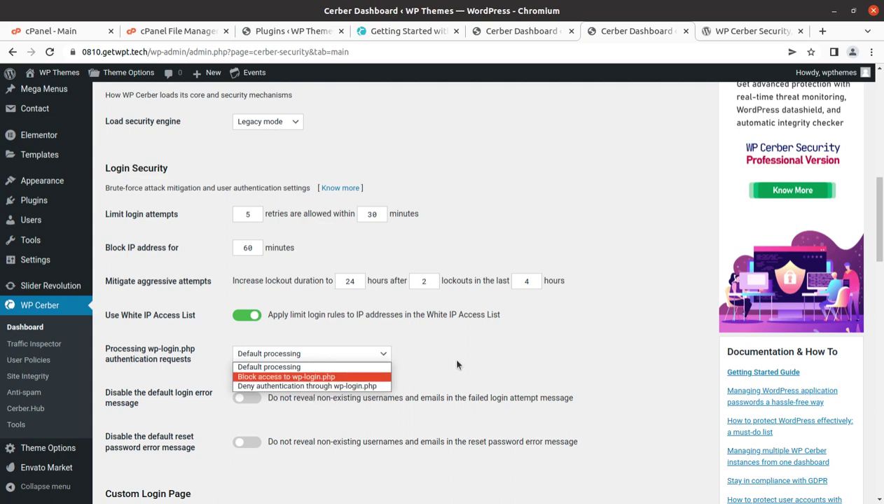
pyautogui.click(501, 345)
pyautogui.scroll(-3, 502, 345)
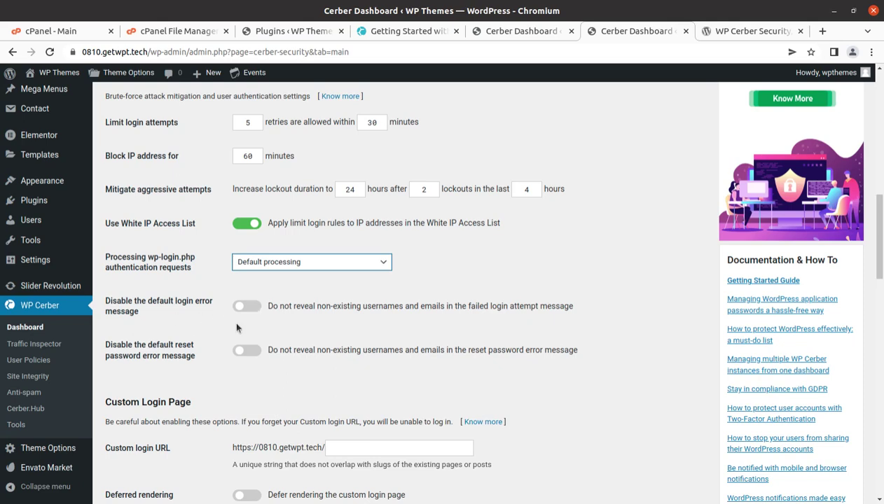
pyautogui.scroll(-3, 233, 318)
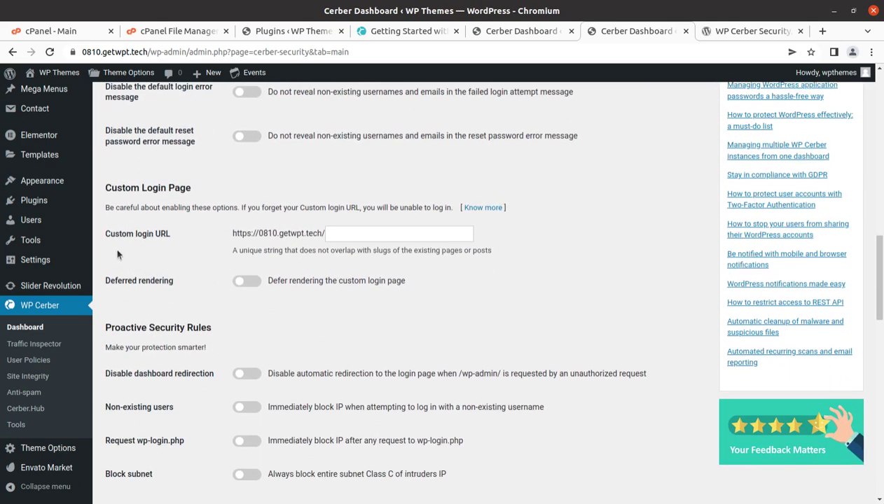
# - Leave the Custom login URL field empty so no custom login page is used
pyautogui.click(343, 232)
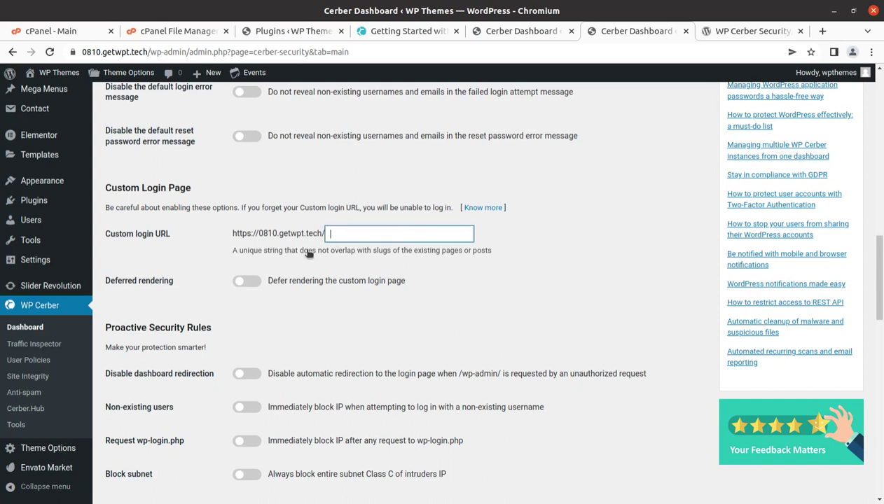
pyautogui.click(185, 242)
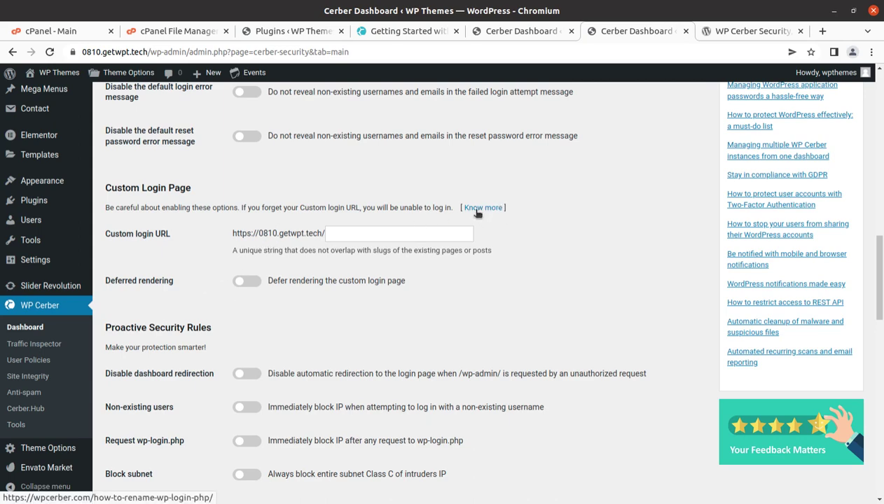
pyautogui.scroll(-2, 207, 342)
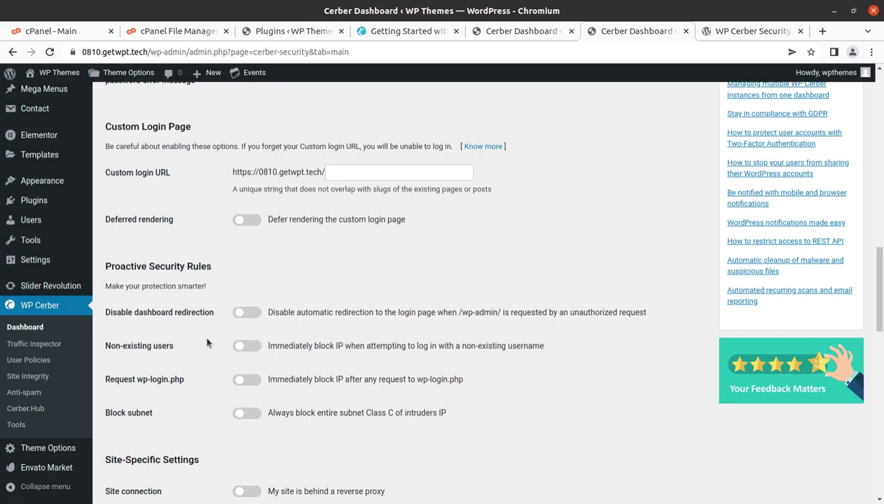
pyautogui.scroll(-3, 207, 343)
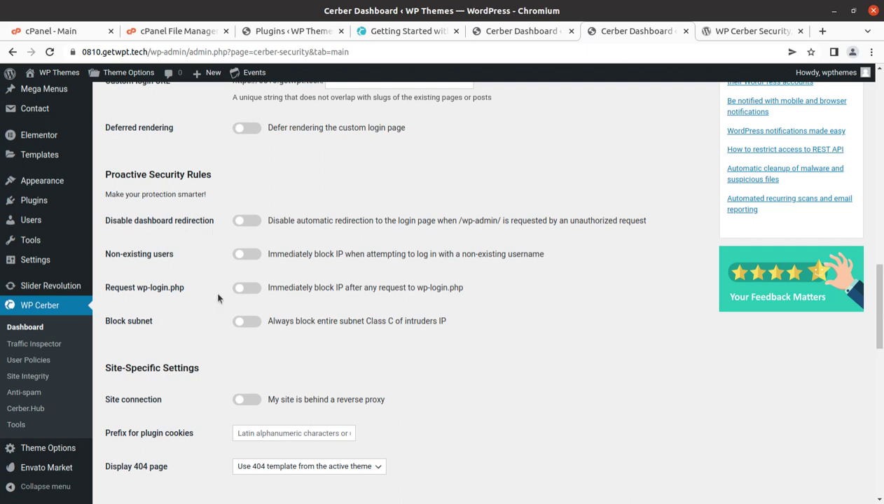
# - Review the remaining main settings down to Save Changes, including IP WHOIS and Citadel mode (200 logins, 15 minutes, 60 minutes)
pyautogui.scroll(-2, 181, 390)
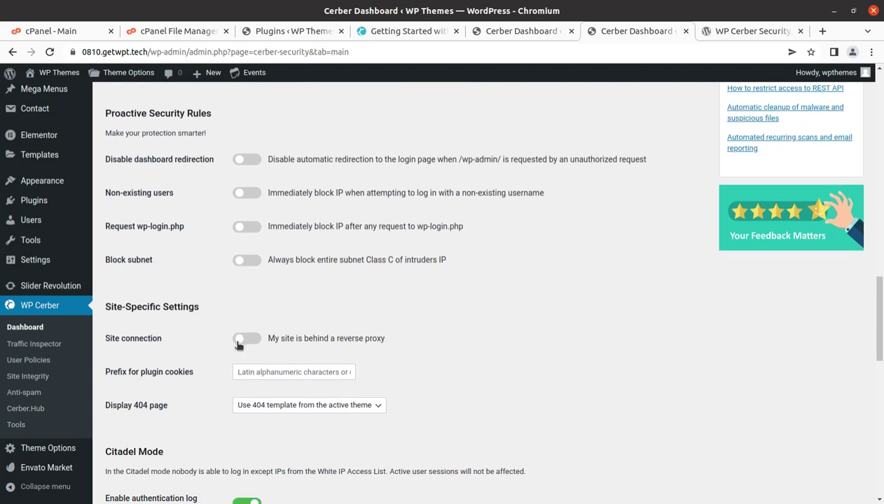
pyautogui.scroll(-3, 147, 333)
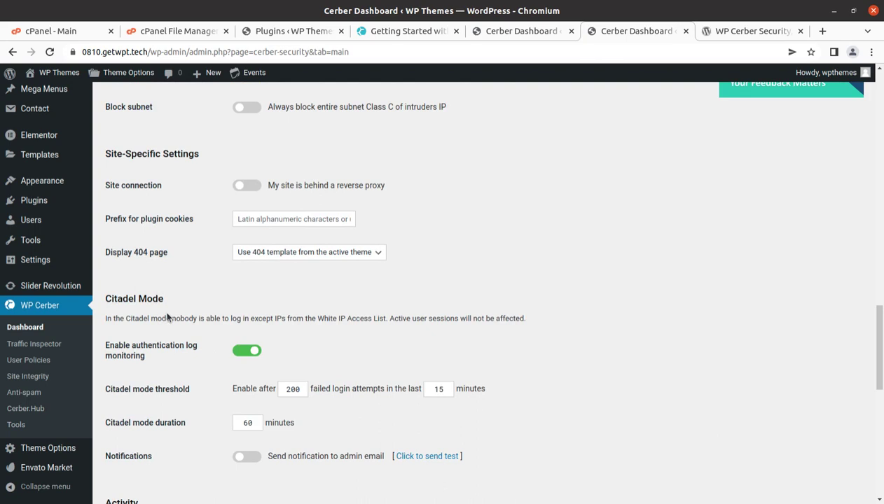
pyautogui.scroll(-2, 168, 317)
pyautogui.scroll(-2, 187, 381)
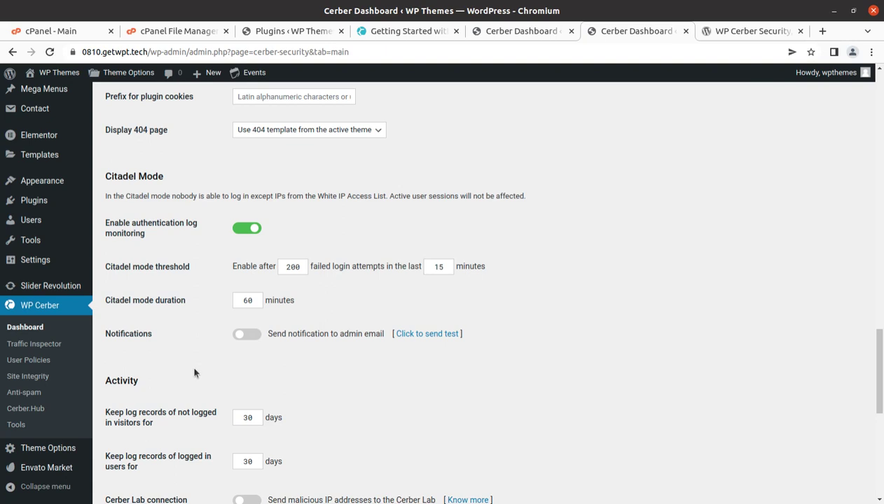
pyautogui.scroll(-2, 194, 372)
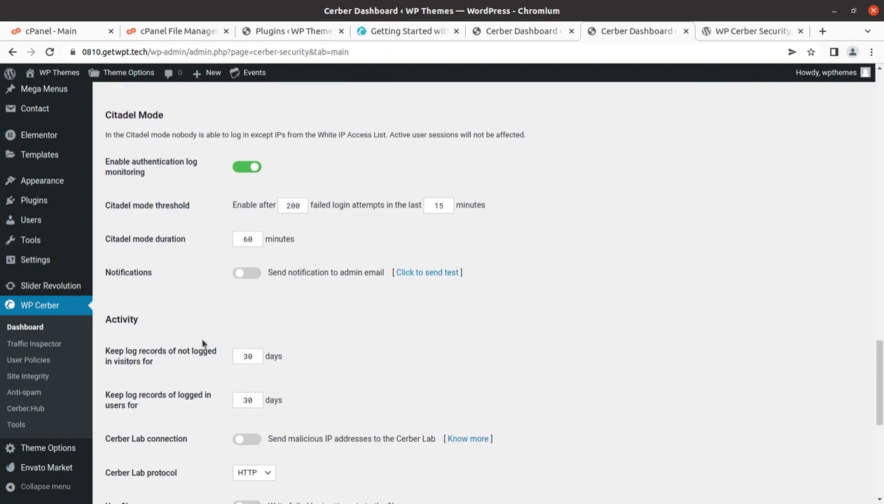
pyautogui.scroll(-2, 202, 344)
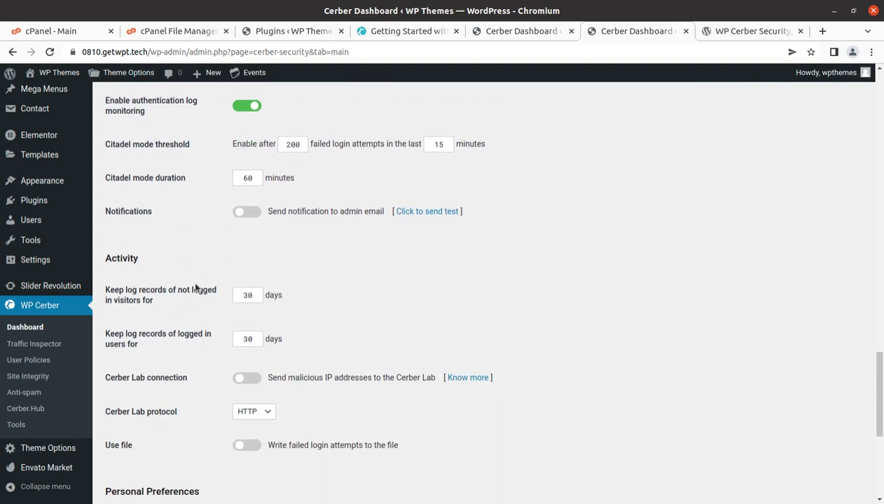
pyautogui.scroll(-5, 210, 376)
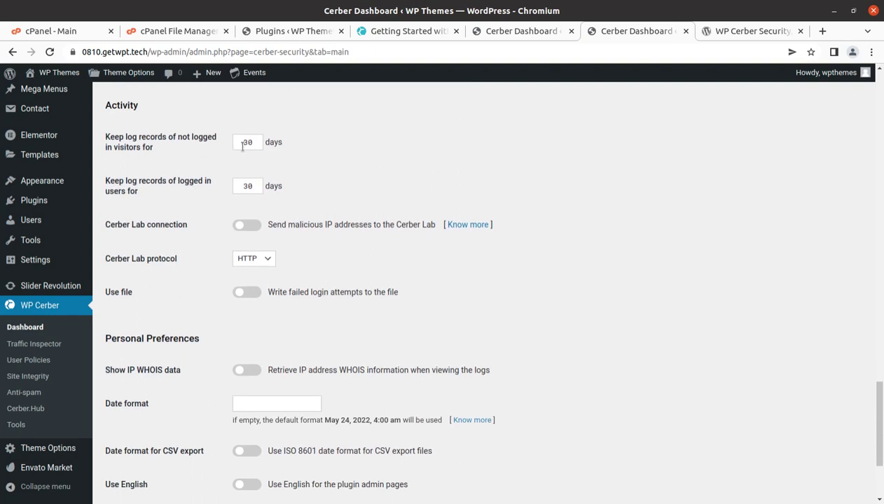
pyautogui.scroll(-2, 218, 250)
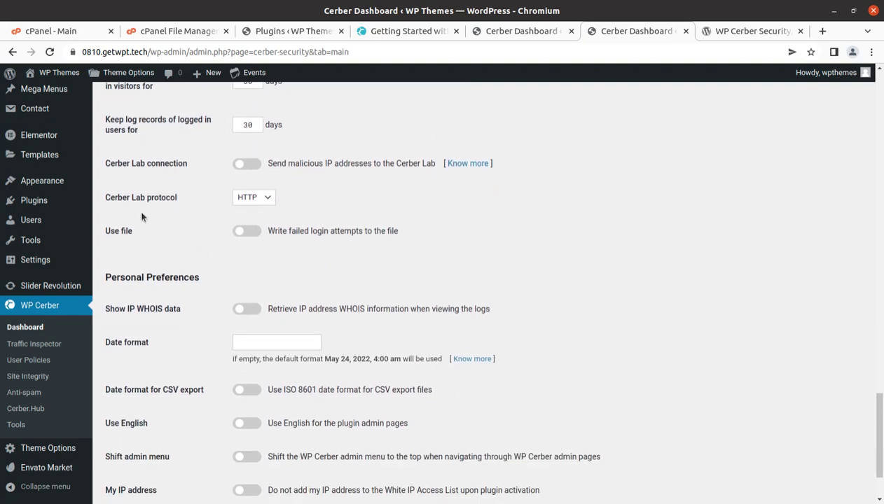
pyautogui.scroll(-1, 134, 280)
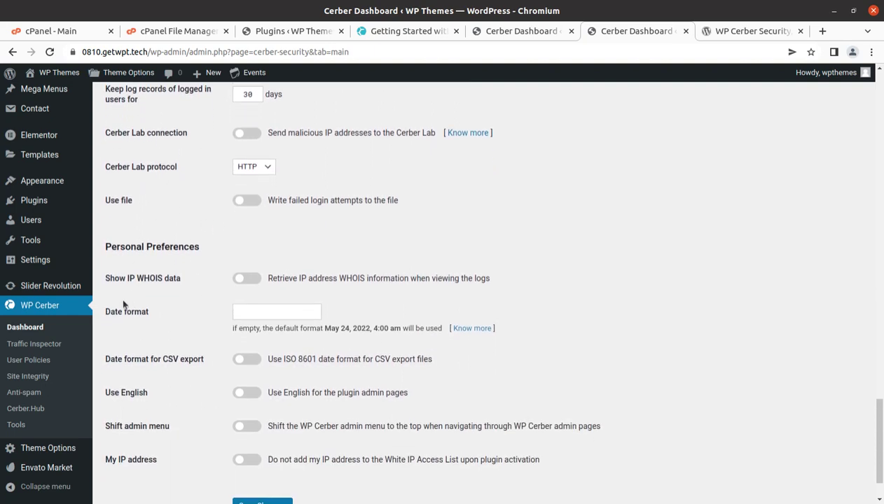
pyautogui.scroll(-2, 211, 295)
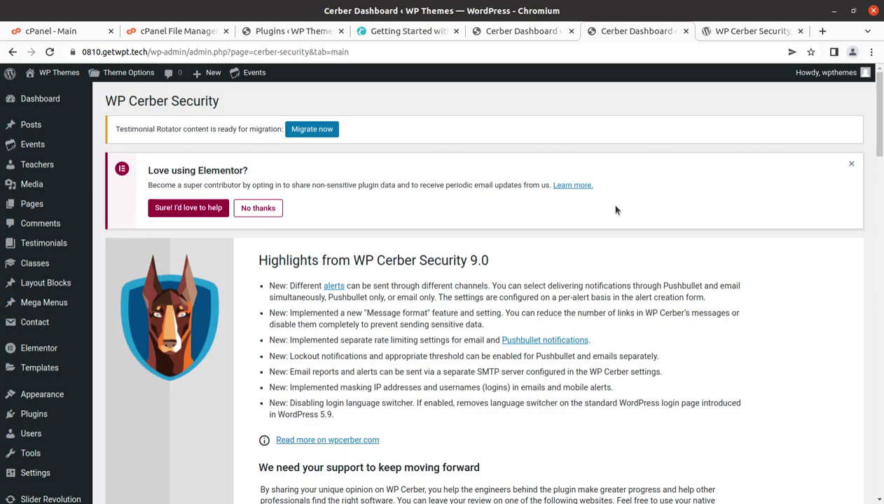
pyautogui.scroll(-10, 616, 210)
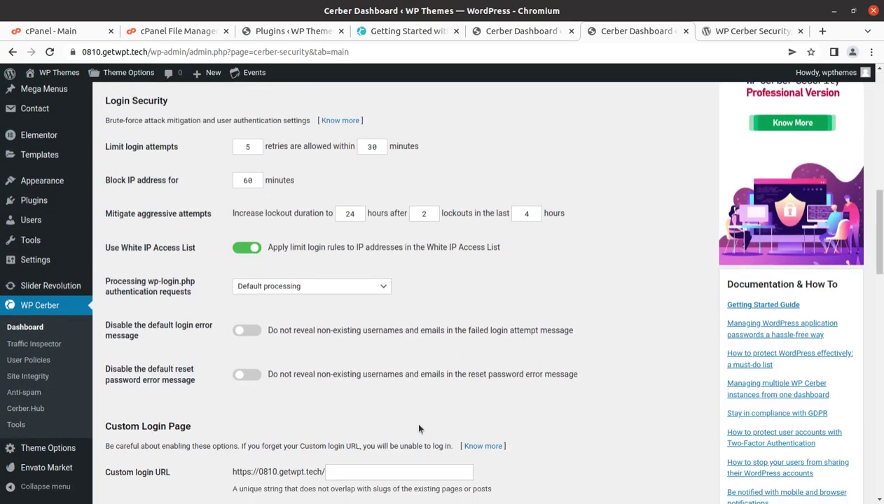
pyautogui.scroll(-12, 418, 429)
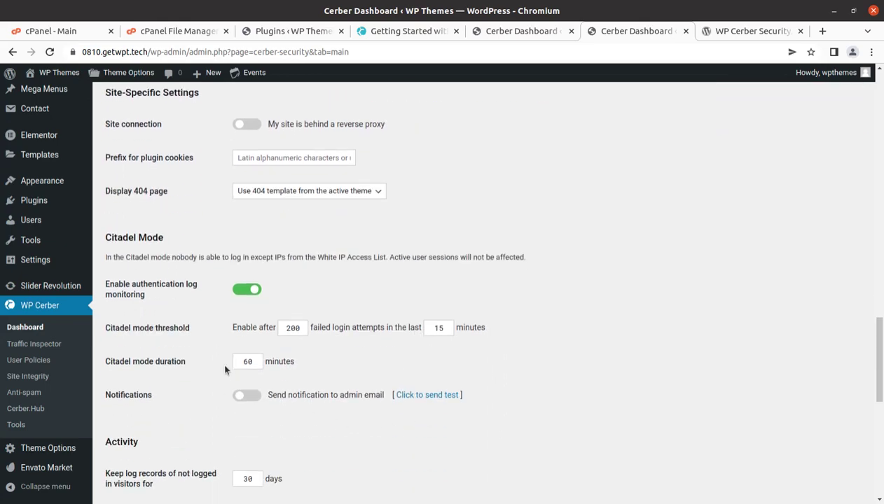
pyautogui.scroll(-8, 184, 329)
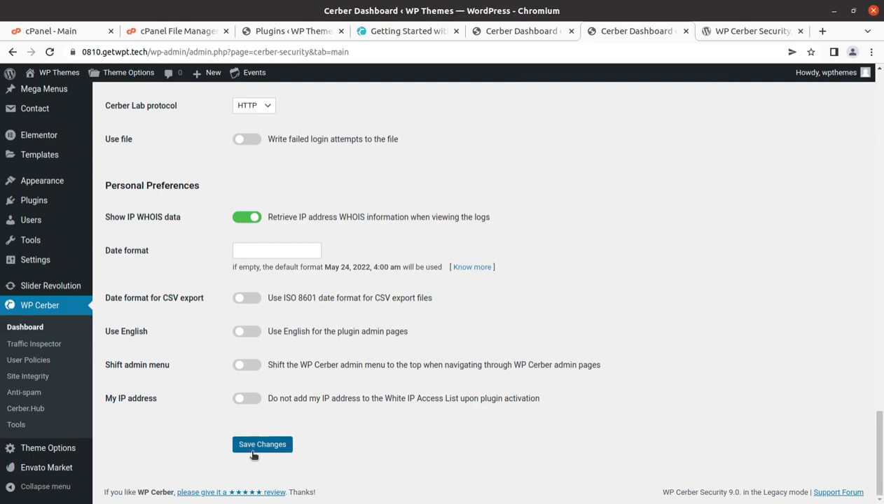
# - Return to the top of WP Cerber's settings and switch to the Access Lists page
pyautogui.scroll(5, 251, 452)
pyautogui.scroll(10, 251, 455)
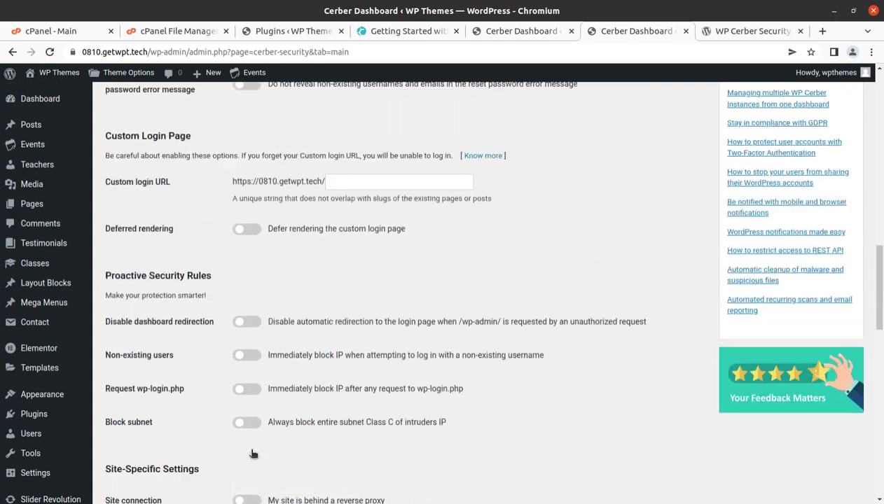
pyautogui.scroll(1, 252, 455)
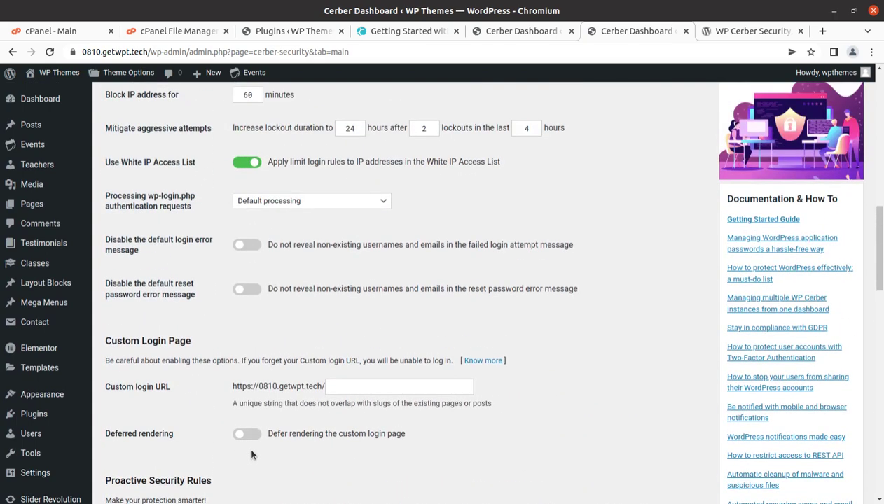
pyautogui.scroll(8, 252, 455)
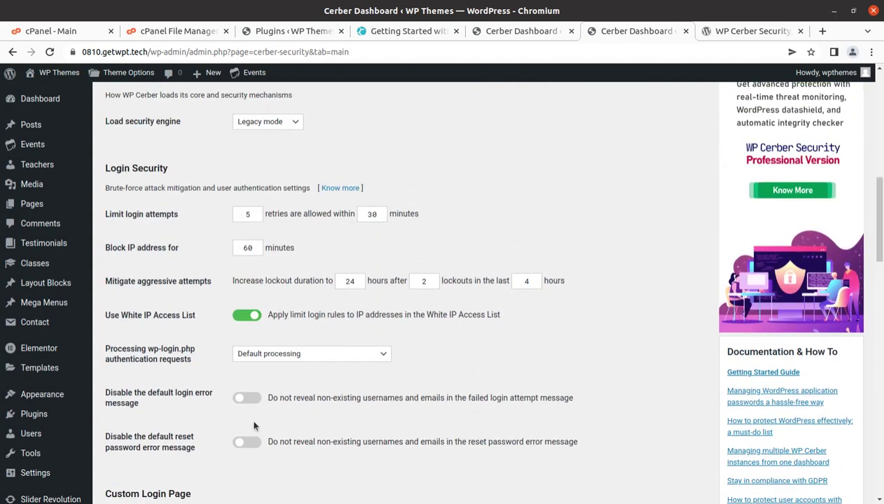
pyautogui.scroll(1, 250, 419)
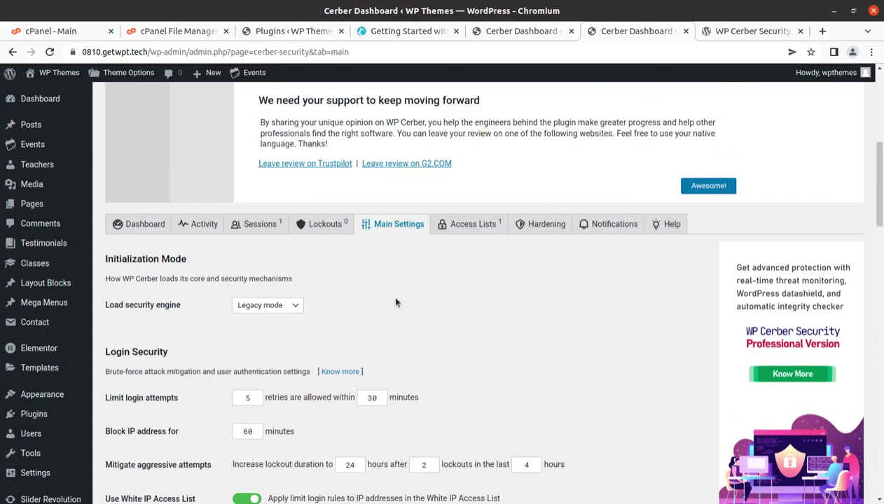
pyautogui.click(462, 229)
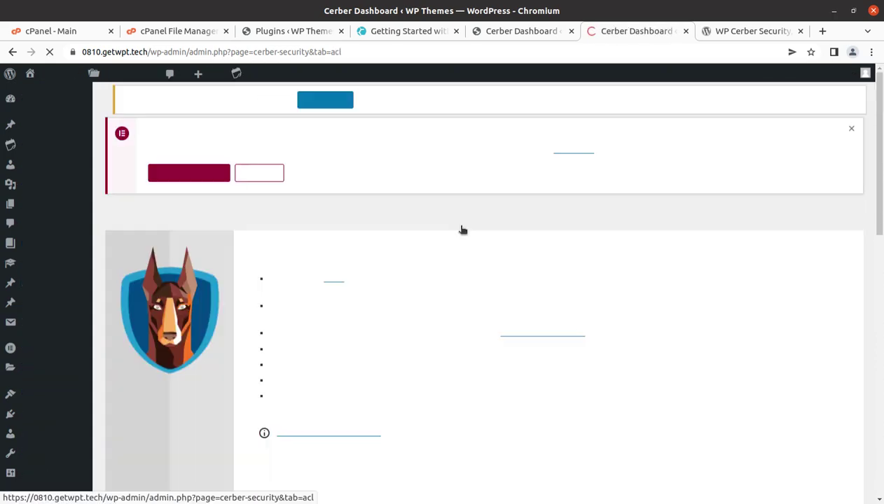
# - Review the White IP list containing the admin's own IP and the empty Black IP list
pyautogui.scroll(-9, 375, 368)
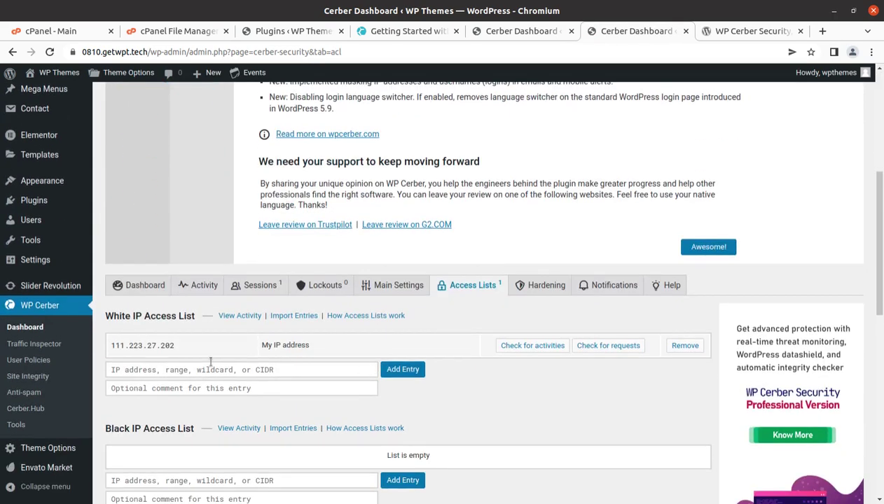
pyautogui.scroll(-6, 210, 358)
pyautogui.scroll(-5, 161, 408)
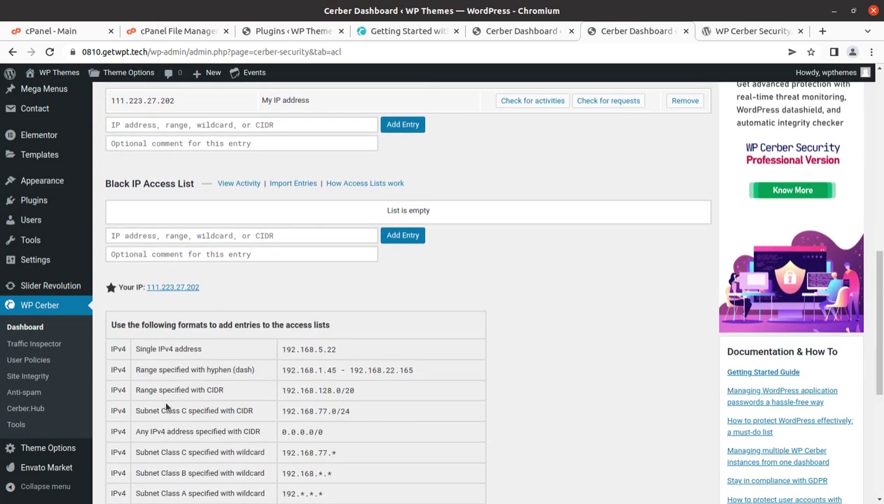
pyautogui.scroll(9, 163, 397)
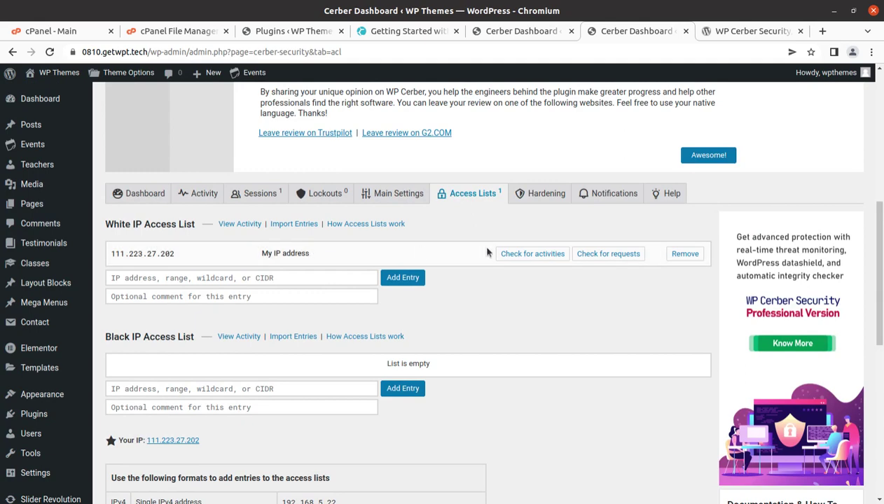
pyautogui.click(606, 253)
pyautogui.scroll(10, 523, 321)
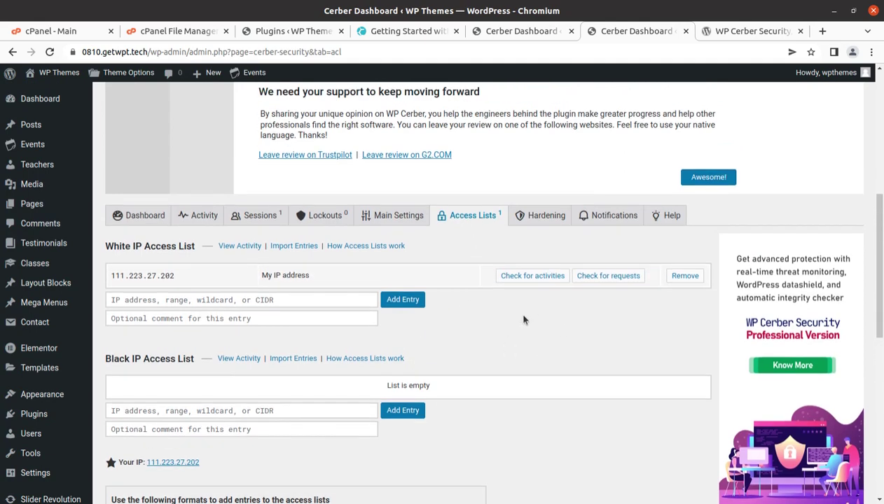
pyautogui.scroll(1, 523, 283)
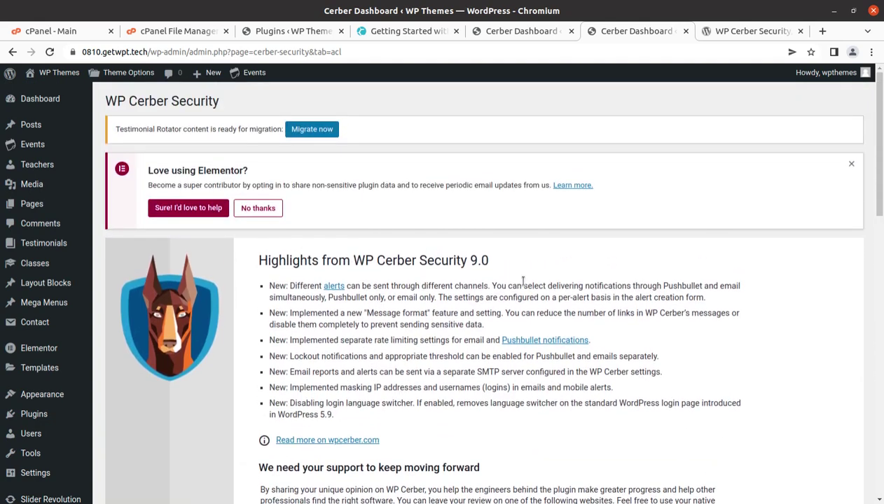
pyautogui.scroll(-7, 523, 283)
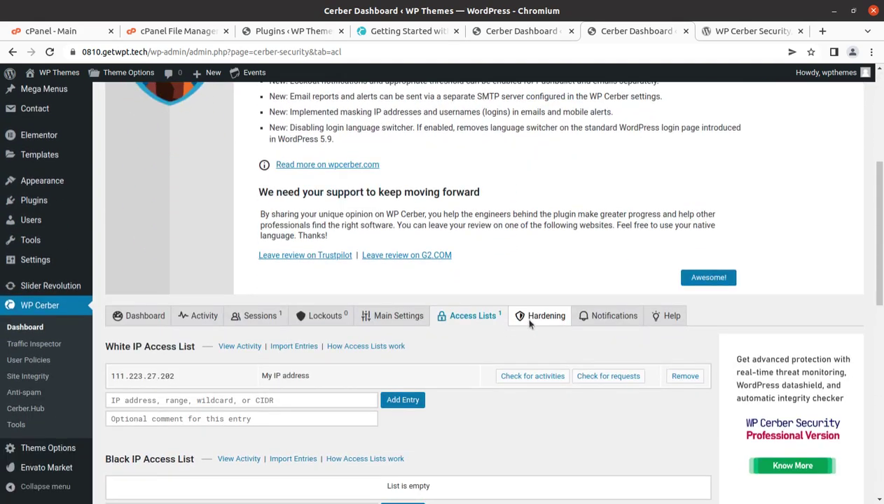
# - Review the Hardening page's WordPress hardening and REST API access toggles, all left off
pyautogui.click(523, 316)
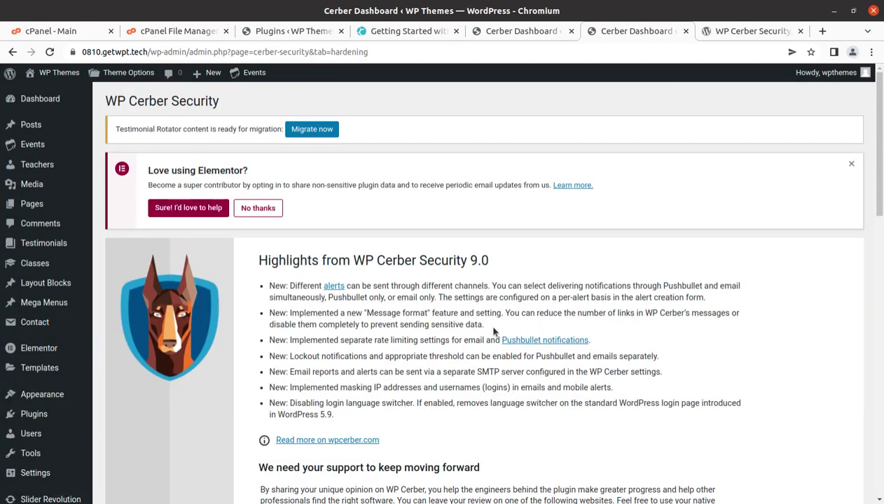
pyautogui.scroll(-8, 494, 332)
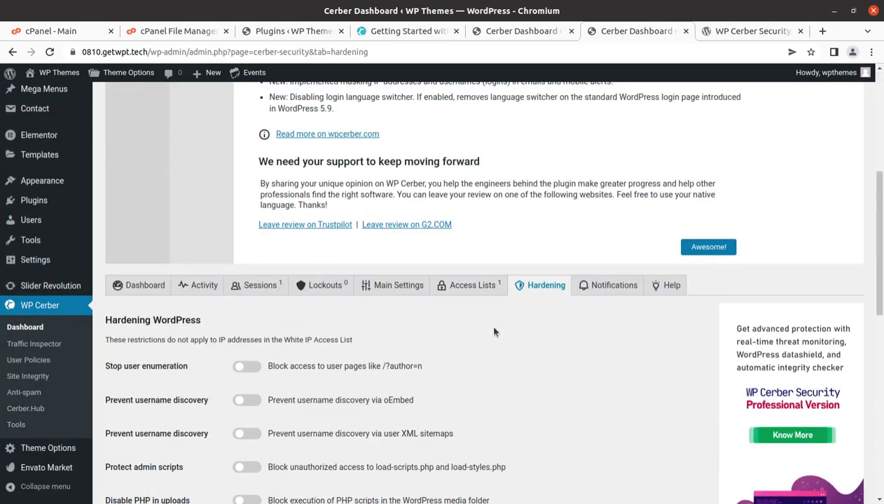
pyautogui.scroll(-2, 494, 331)
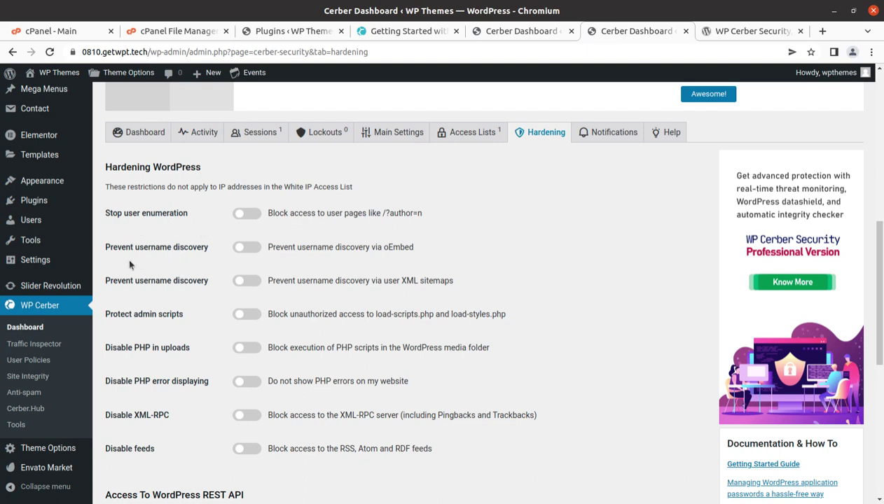
pyautogui.scroll(-3, 205, 299)
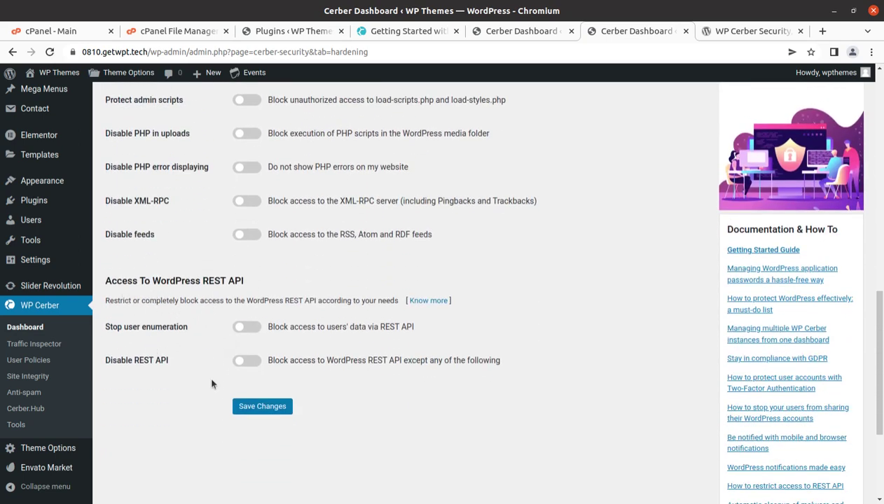
pyautogui.scroll(6, 212, 383)
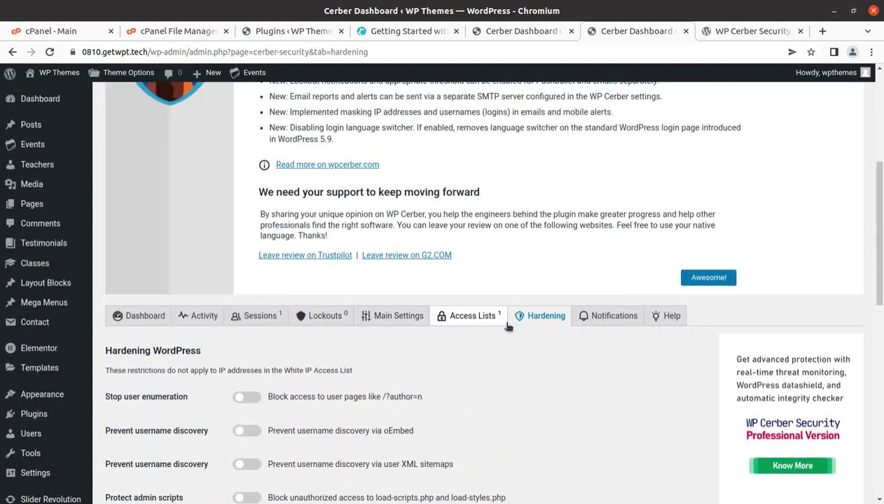
pyautogui.scroll(-2, 331, 349)
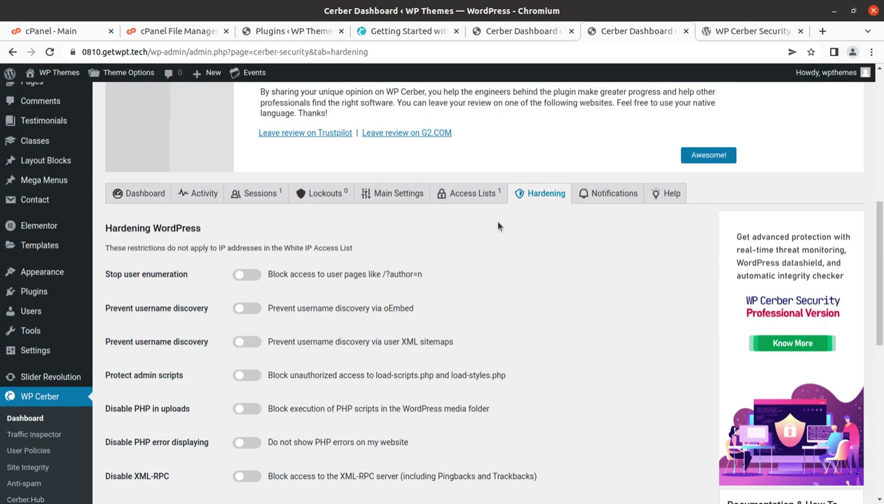
# - Look through the Email Notifications, Push Notifications and Weekly Reports settings
pyautogui.click(603, 197)
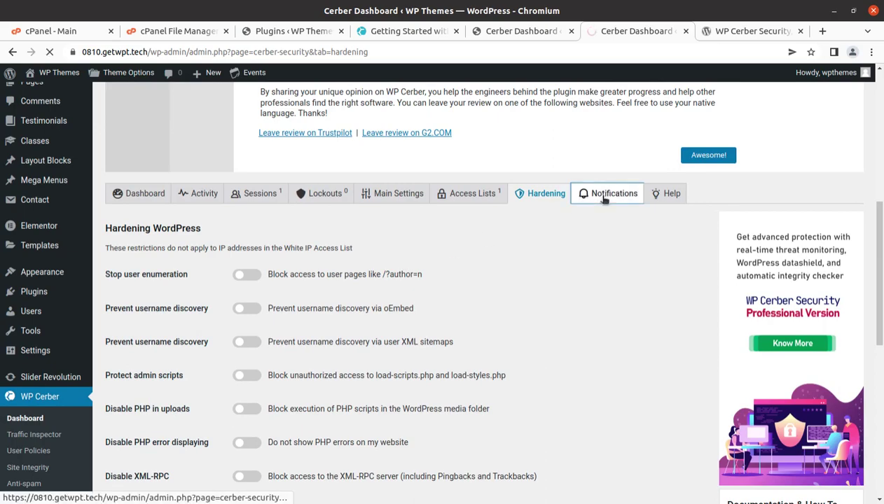
pyautogui.scroll(-3, 504, 261)
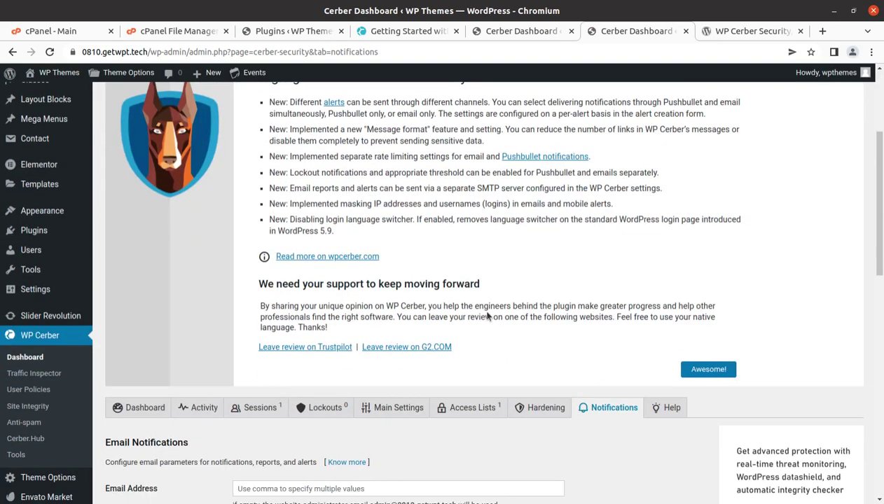
pyautogui.scroll(-4, 485, 318)
pyautogui.scroll(-2, 192, 394)
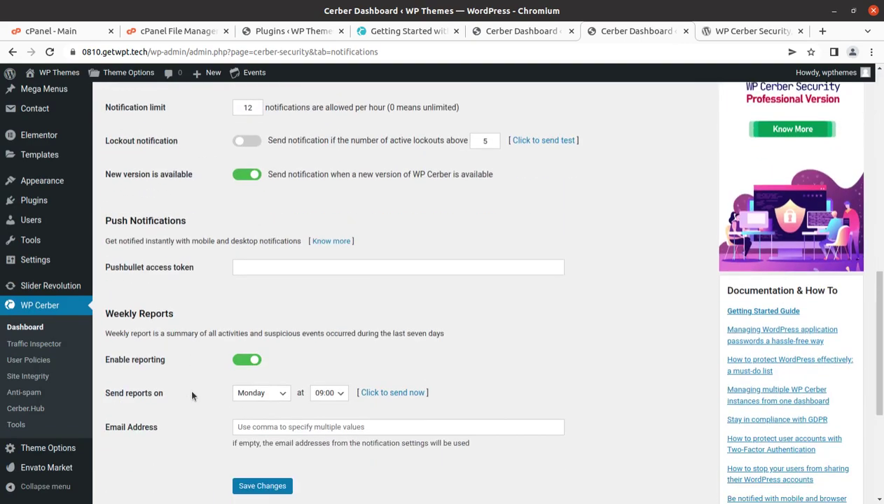
pyautogui.scroll(5, 192, 396)
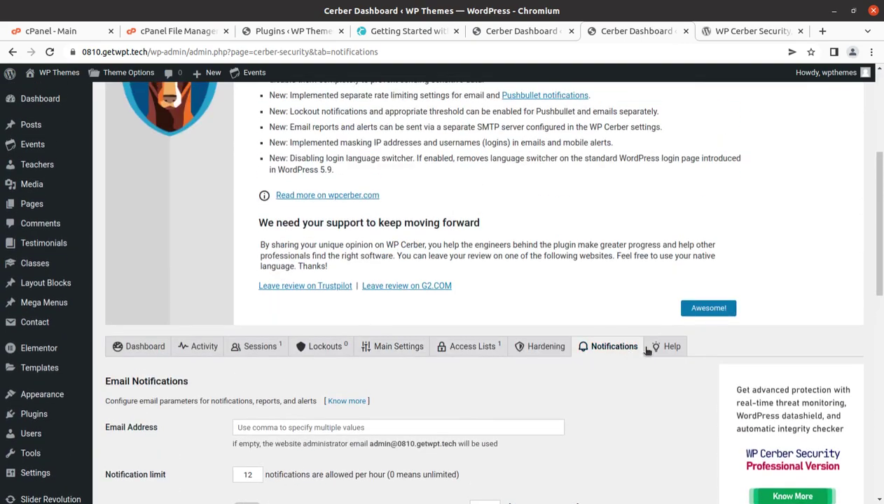
# - Read the Help page with the version 9.0 highlights and review links
pyautogui.click(665, 347)
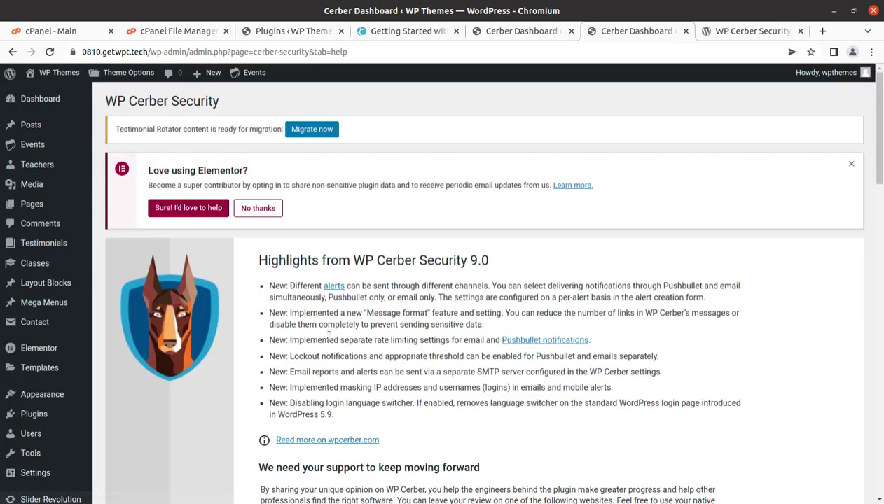
pyautogui.scroll(-4, 162, 337)
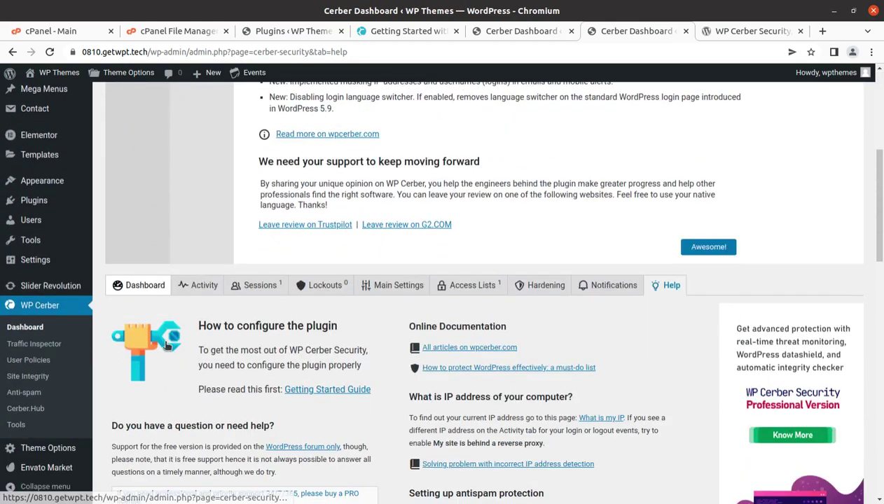
pyautogui.scroll(2, 166, 346)
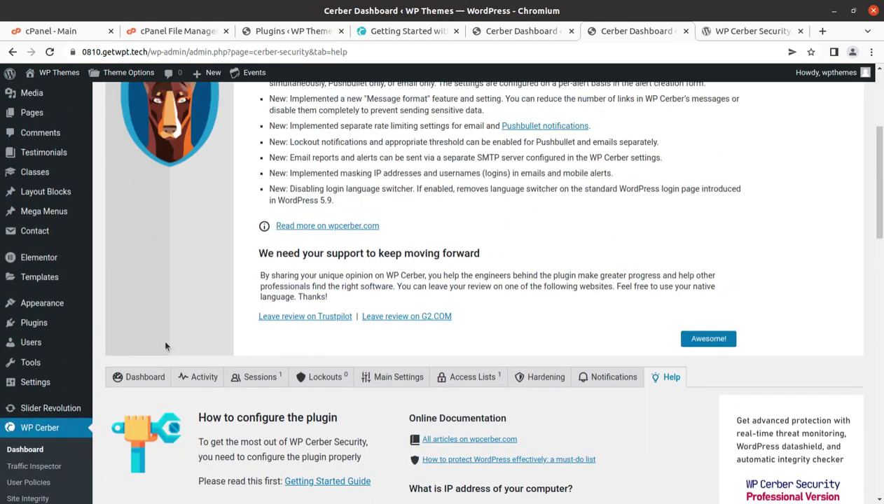
pyautogui.scroll(3, 166, 346)
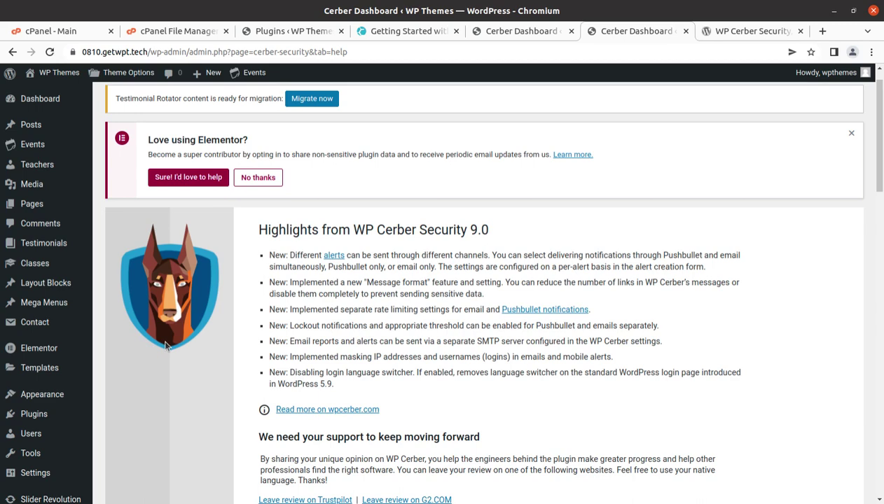
pyautogui.scroll(1, 166, 345)
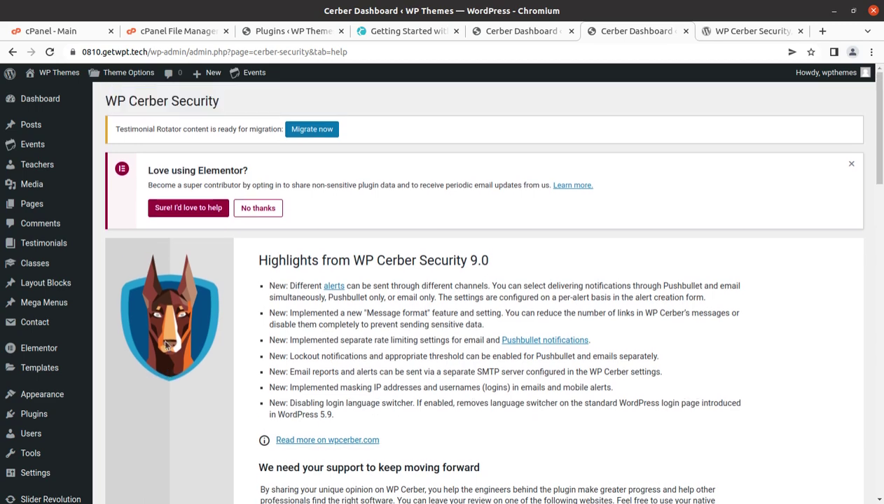
# - Go back to the WordPress admin Dashboard home
pyautogui.click(47, 104)
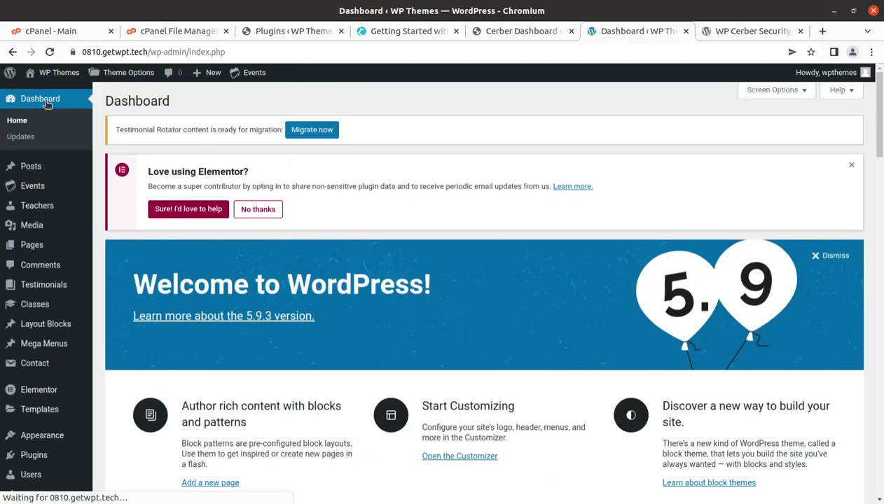